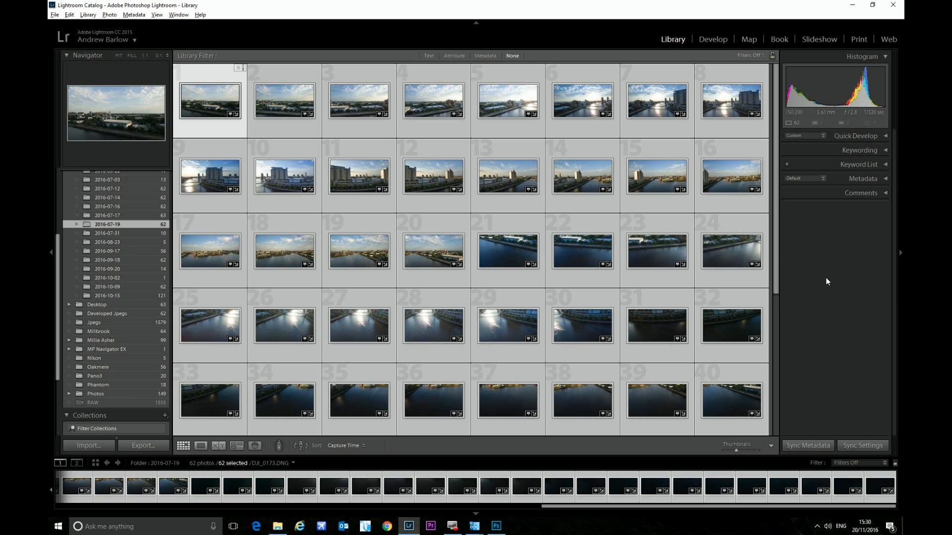
- Look through the aerial photos of the 2016-07-19 folder in the grid and the filmstrip
{"action": "left_click_drag", "start_coordinate": [673, 504], "coordinate": [70, 506]}
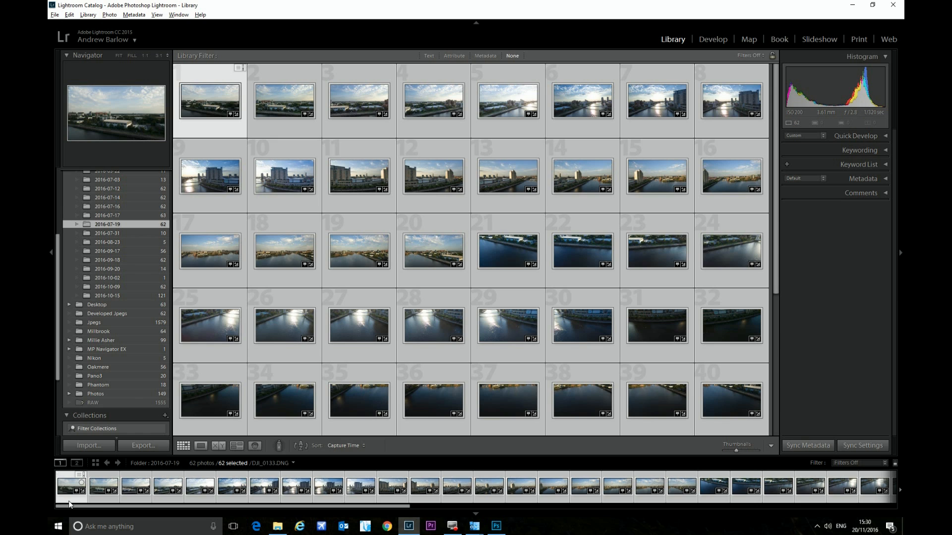
{"action": "left_click_drag", "start_coordinate": [200, 507], "coordinate": [177, 507]}
{"action": "mouse_move", "coordinate": [777, 269]}
{"action": "left_mouse_down"}
{"action": "mouse_move", "coordinate": [777, 419]}
{"action": "mouse_move", "coordinate": [789, 268]}
{"action": "left_mouse_up"}
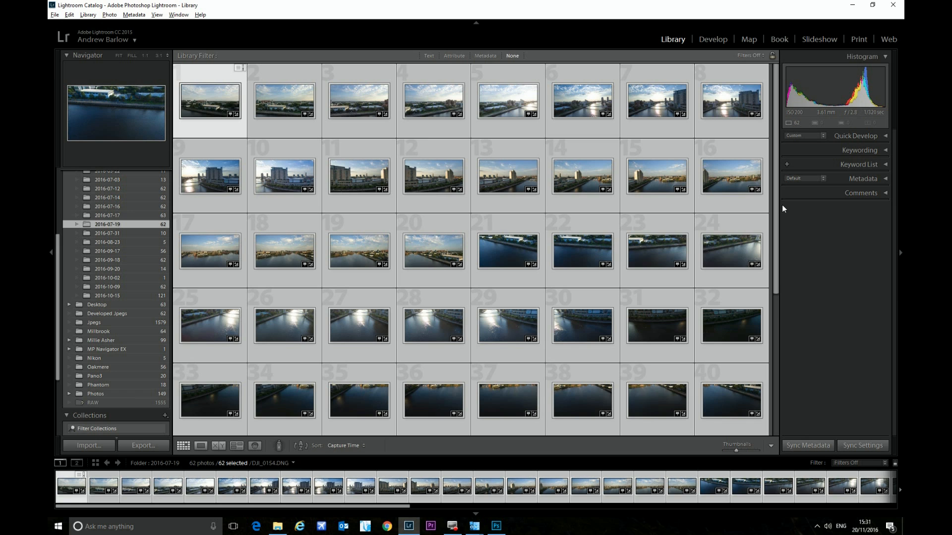
{"action": "mouse_move", "coordinate": [774, 210]}
{"action": "left_mouse_down"}
{"action": "mouse_move", "coordinate": [776, 327]}
{"action": "mouse_move", "coordinate": [786, 206]}
{"action": "left_mouse_up"}
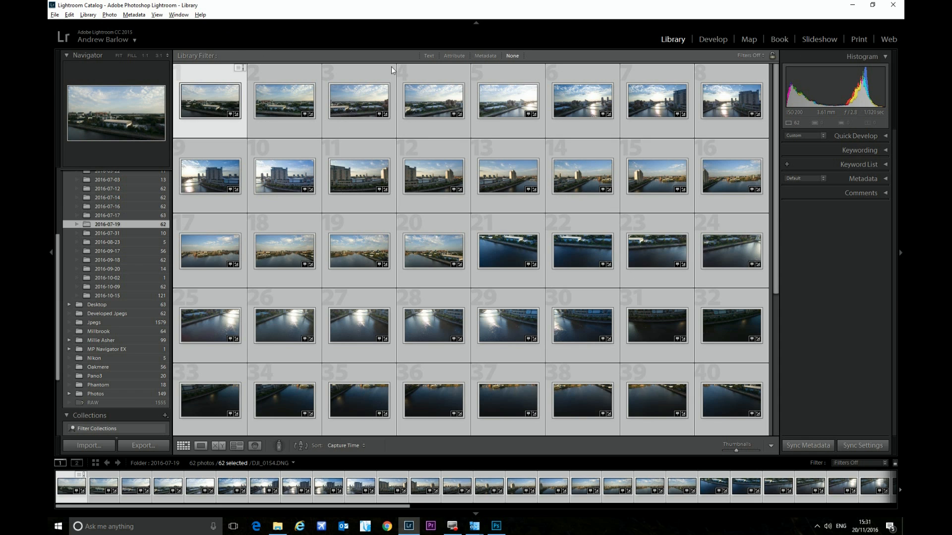
{"action": "scroll", "coordinate": [775, 285], "scroll_direction": "down", "scroll_amount": 5}
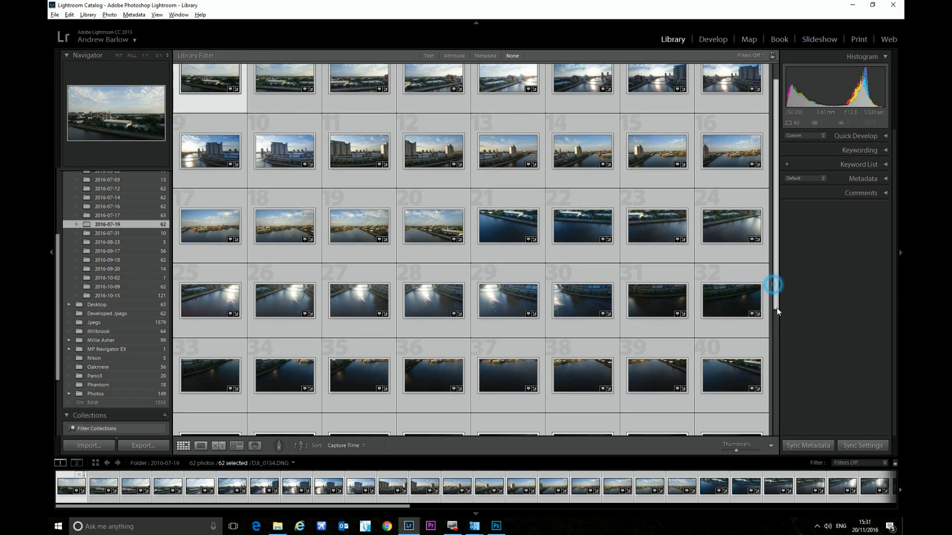
{"action": "scroll", "coordinate": [773, 247], "scroll_direction": "up", "scroll_amount": 10}
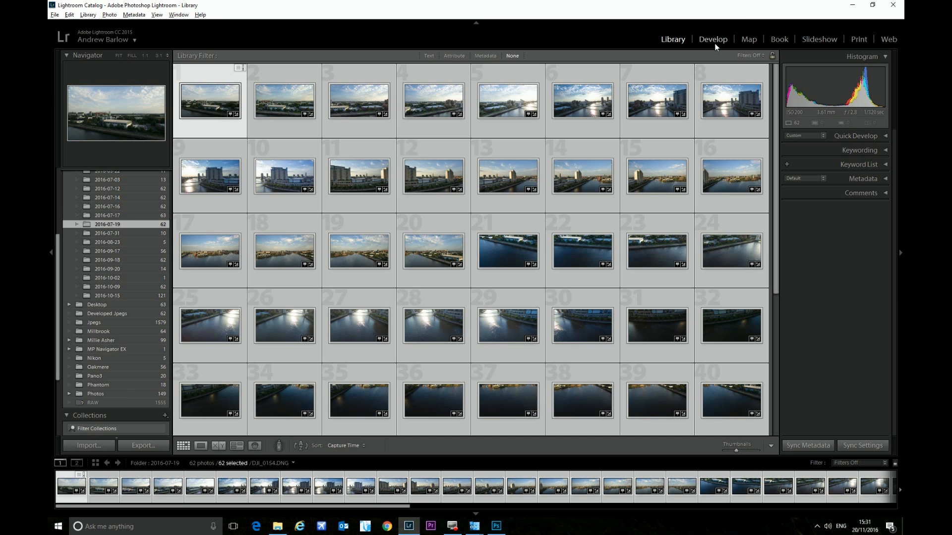
- Switch to the Develop module and reset the develop settings of the dark river photo DJI_0153.DNG
{"action": "left_click", "coordinate": [714, 40]}
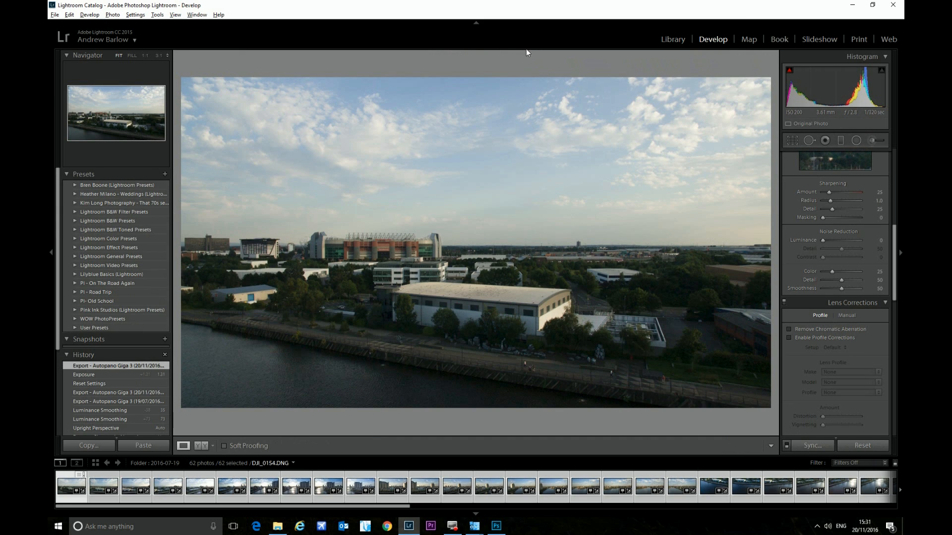
{"action": "mouse_move", "coordinate": [144, 507]}
{"action": "left_mouse_down"}
{"action": "mouse_move", "coordinate": [528, 507]}
{"action": "mouse_move", "coordinate": [127, 504]}
{"action": "left_mouse_up"}
{"action": "left_click_drag", "start_coordinate": [387, 505], "coordinate": [545, 507]}
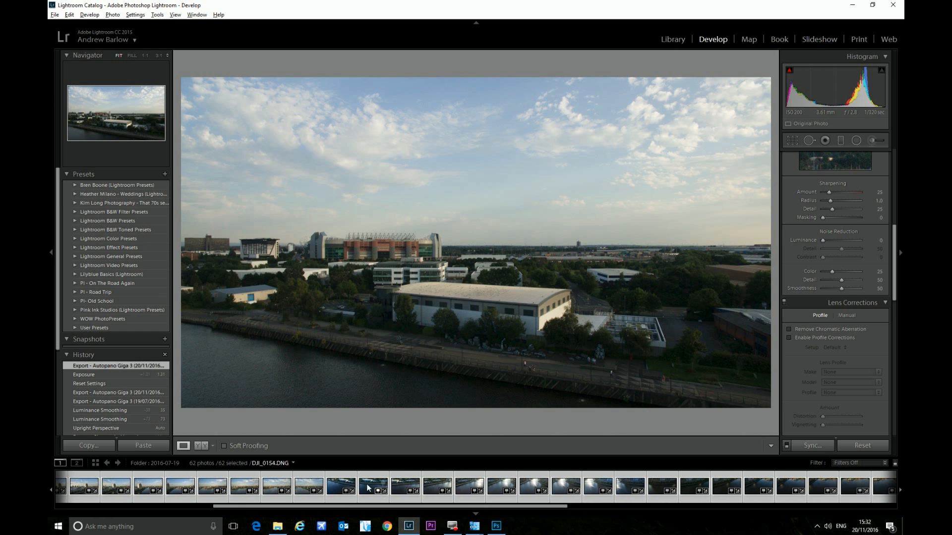
{"action": "left_click", "coordinate": [337, 491]}
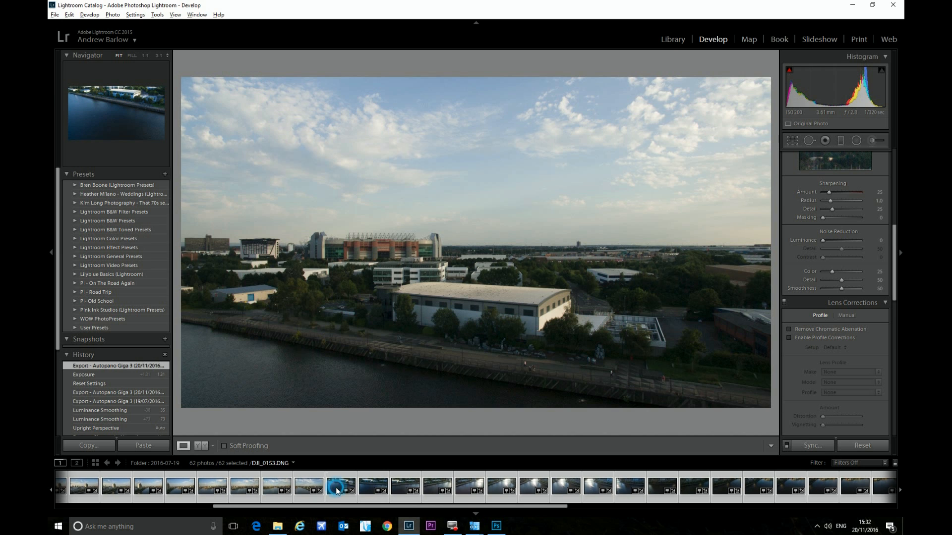
{"action": "left_click", "coordinate": [863, 445]}
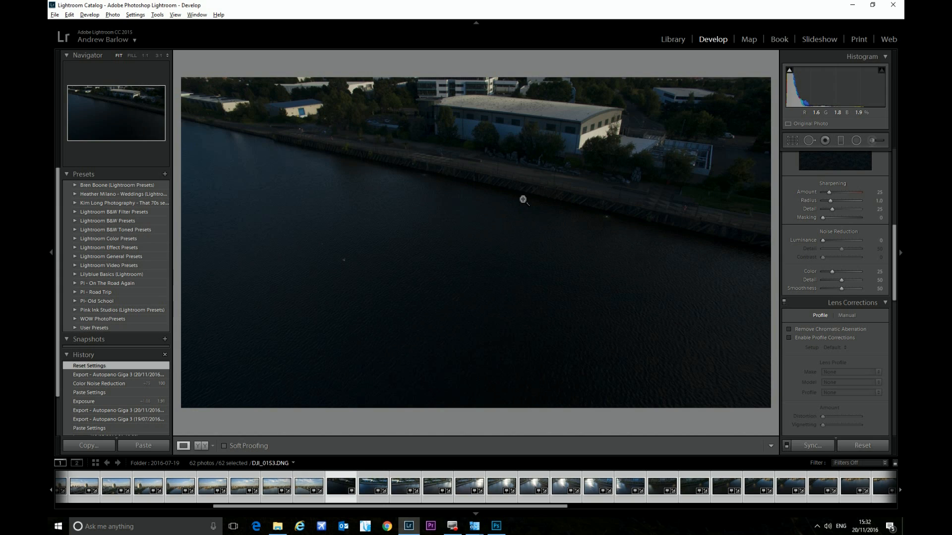
- Compare DJI_0153.DNG with the neighbouring DJI_0154.DNG and set the exposure of DJI_0153.DNG to +2.14
{"action": "left_click", "coordinate": [379, 496]}
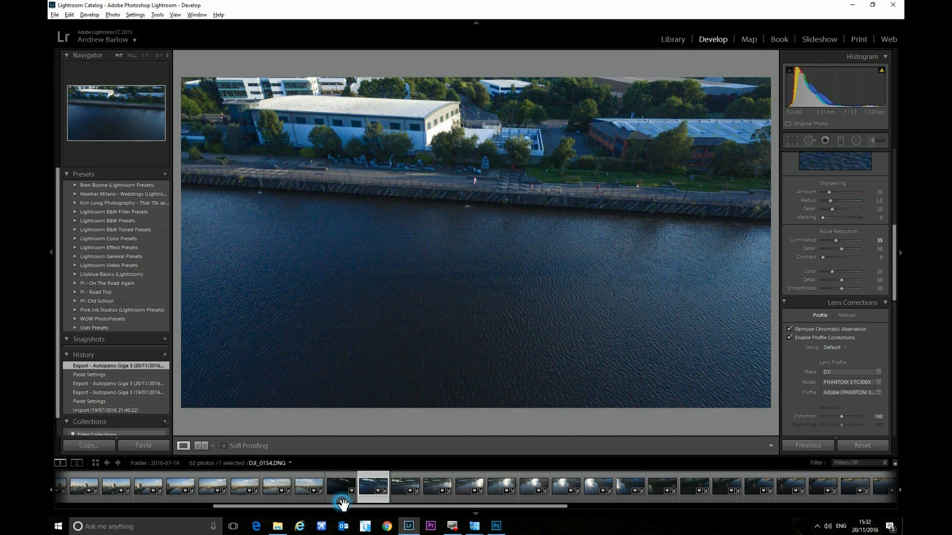
{"action": "left_click", "coordinate": [341, 500]}
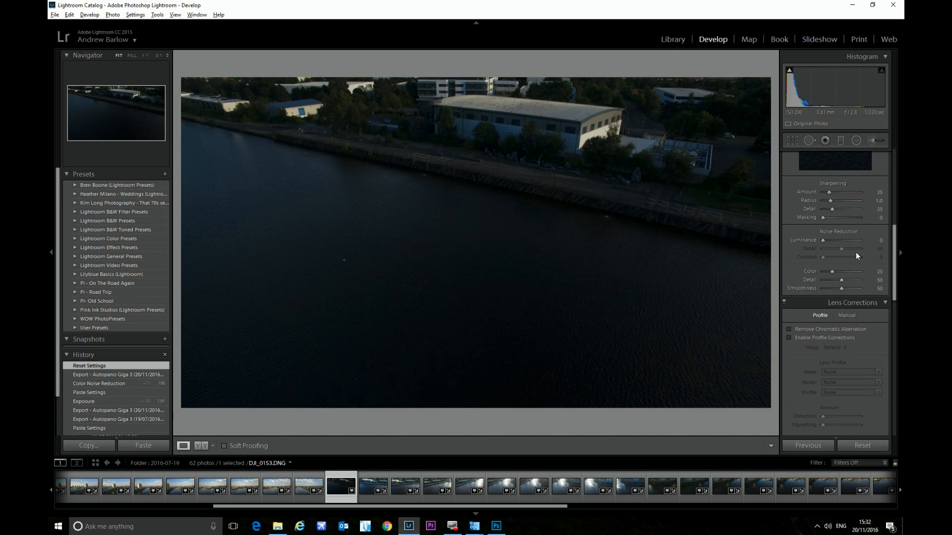
{"action": "left_click_drag", "start_coordinate": [892, 248], "coordinate": [895, 174]}
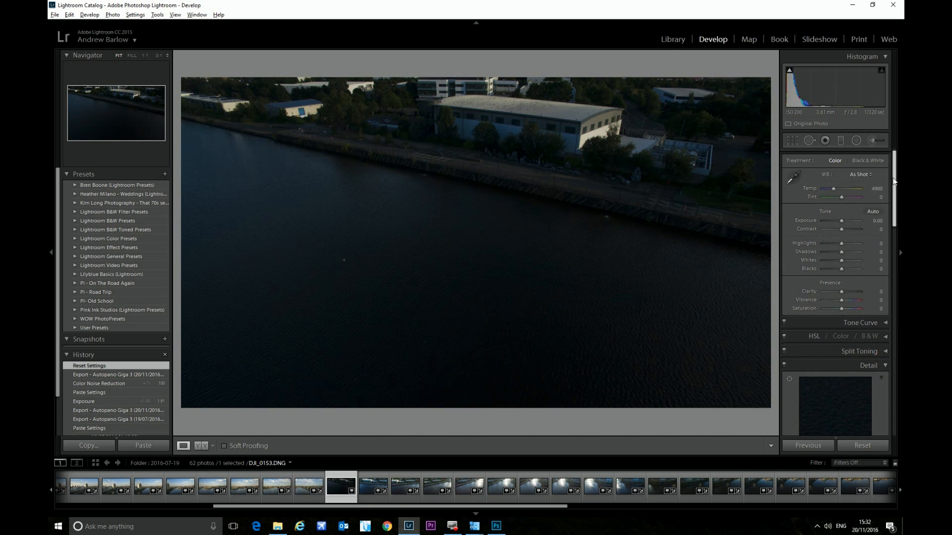
{"action": "left_click_drag", "start_coordinate": [842, 221], "coordinate": [849, 220]}
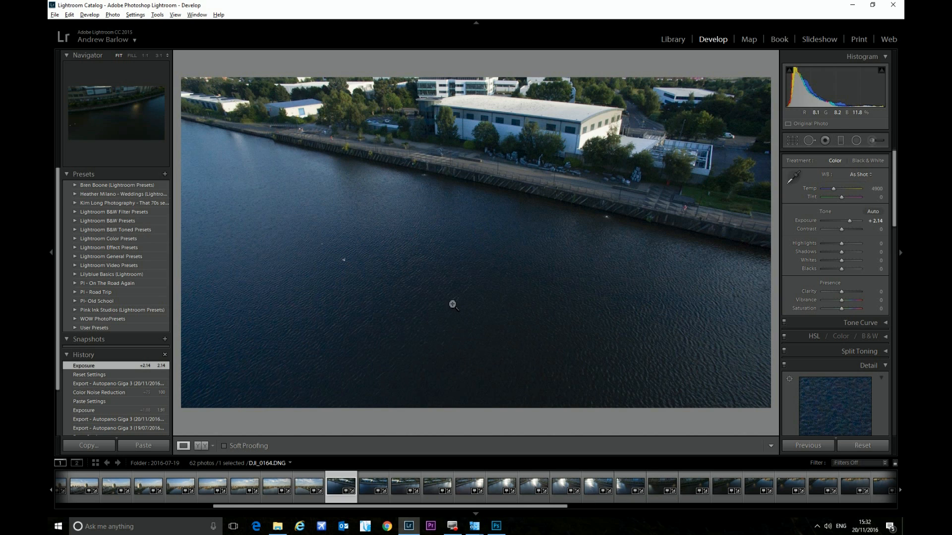
- Copy the develop settings of DJI_0153.DNG, keeping the preselected options with Spot Removal and Crop left out
{"action": "right_click", "coordinate": [334, 500]}
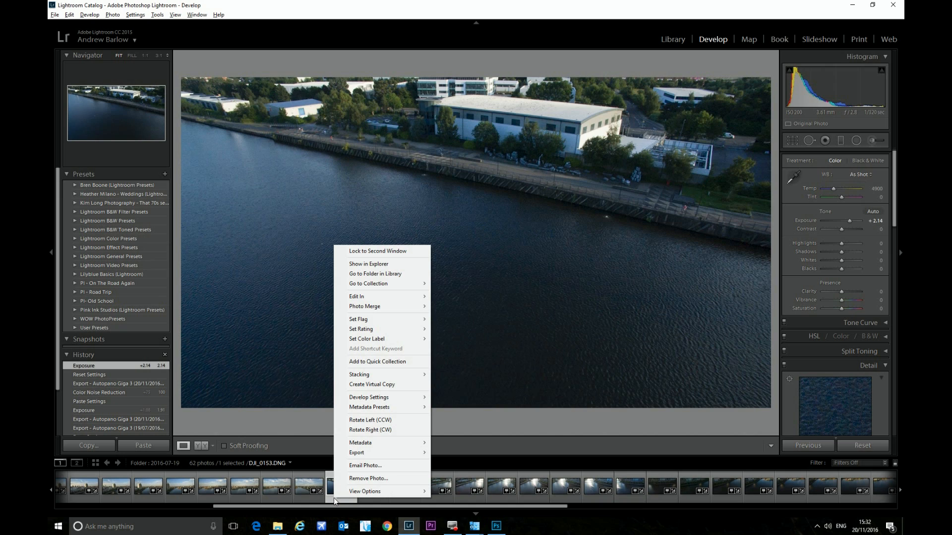
{"action": "mouse_move", "coordinate": [402, 403]}
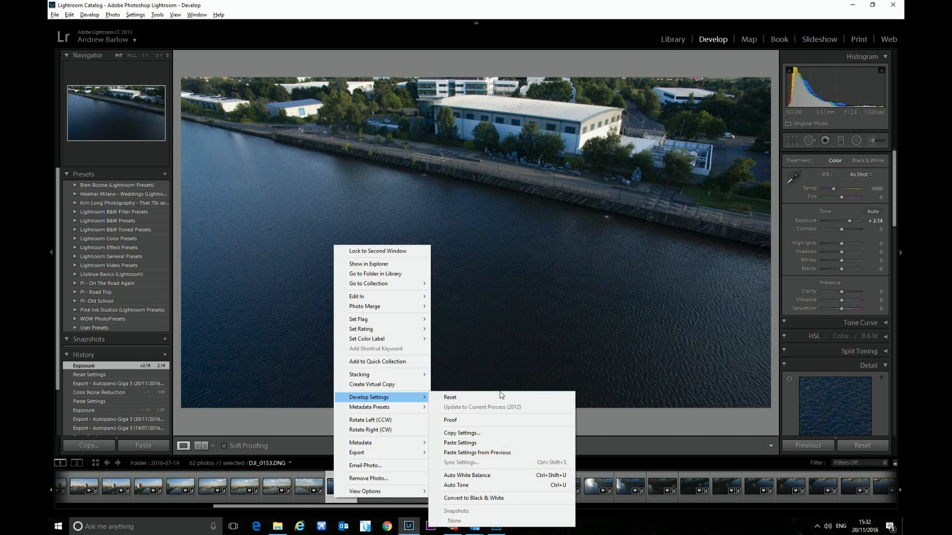
{"action": "left_click", "coordinate": [481, 433]}
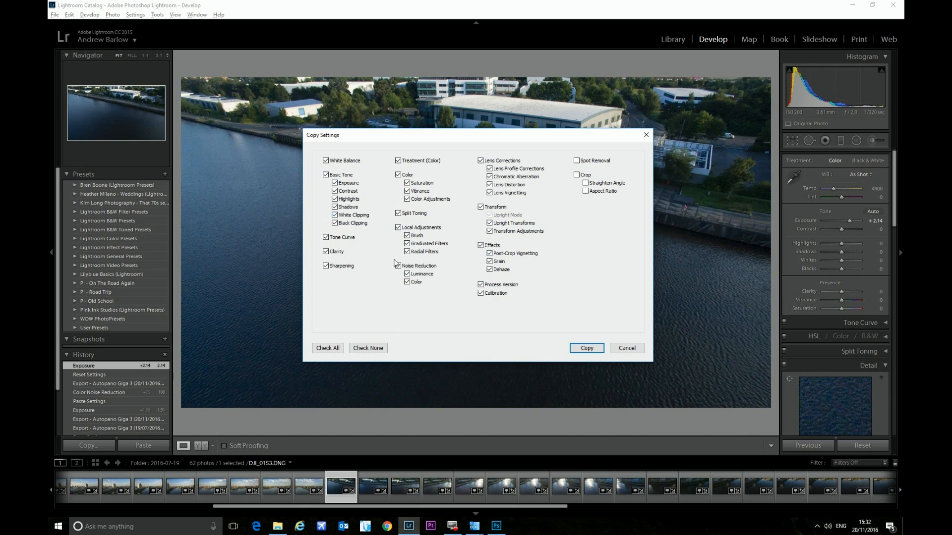
{"action": "left_click", "coordinate": [585, 347]}
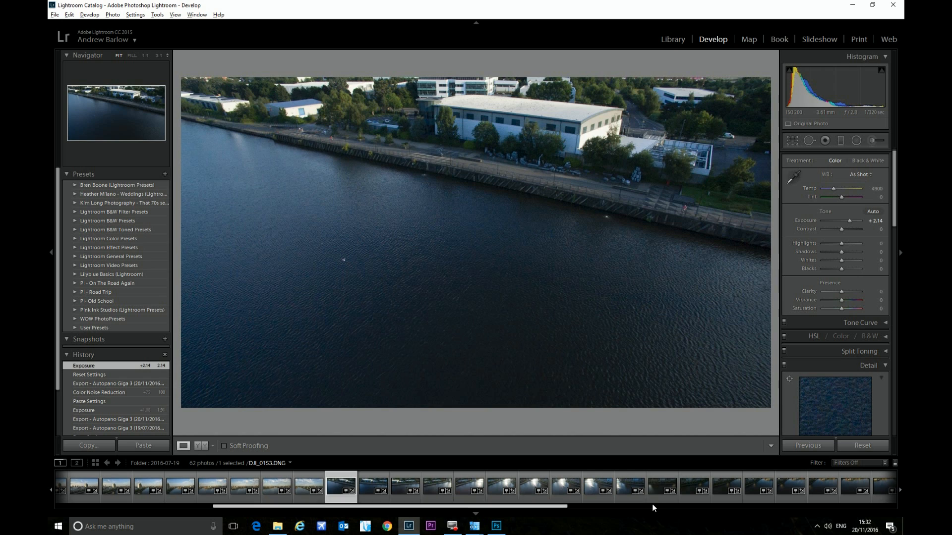
- Paste the copied develop settings onto the four photos DJI_0163.DNG to DJI_0166.DNG and check the last two
{"action": "left_click", "coordinate": [661, 493]}
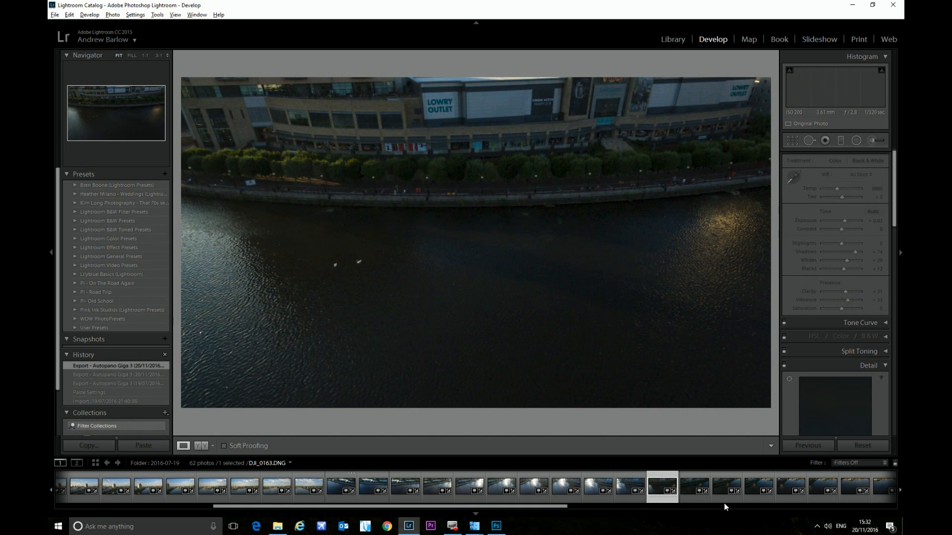
{"action": "left_click", "coordinate": [751, 499], "text": "shift"}
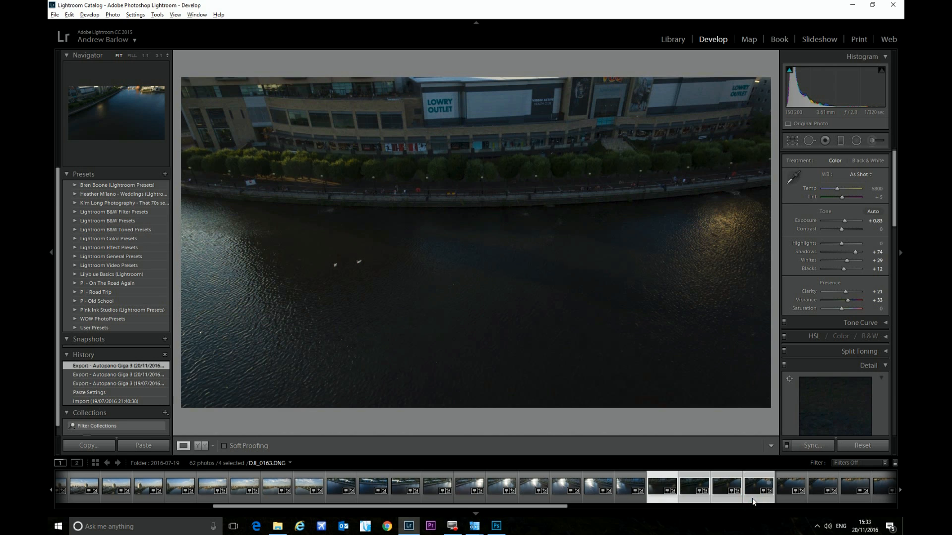
{"action": "left_click", "coordinate": [659, 499]}
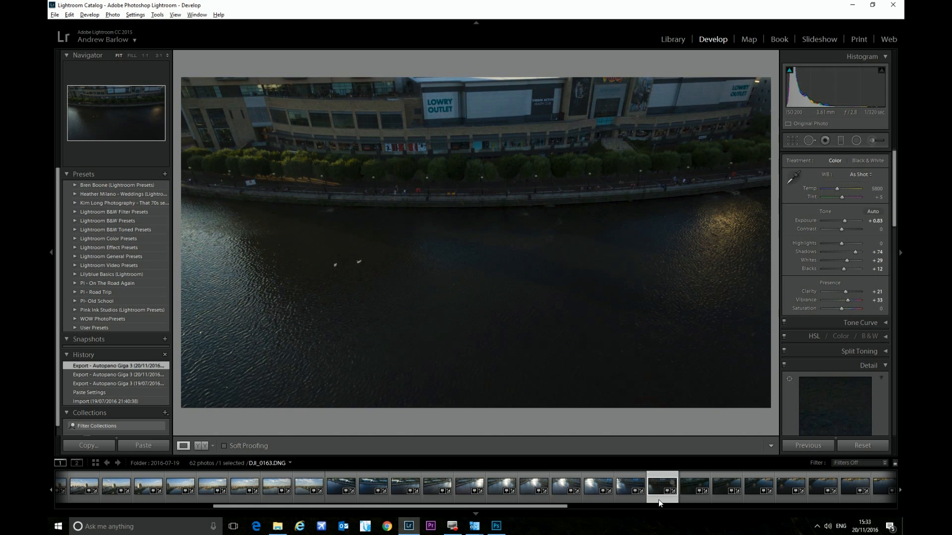
{"action": "left_click", "coordinate": [758, 502], "text": "shift"}
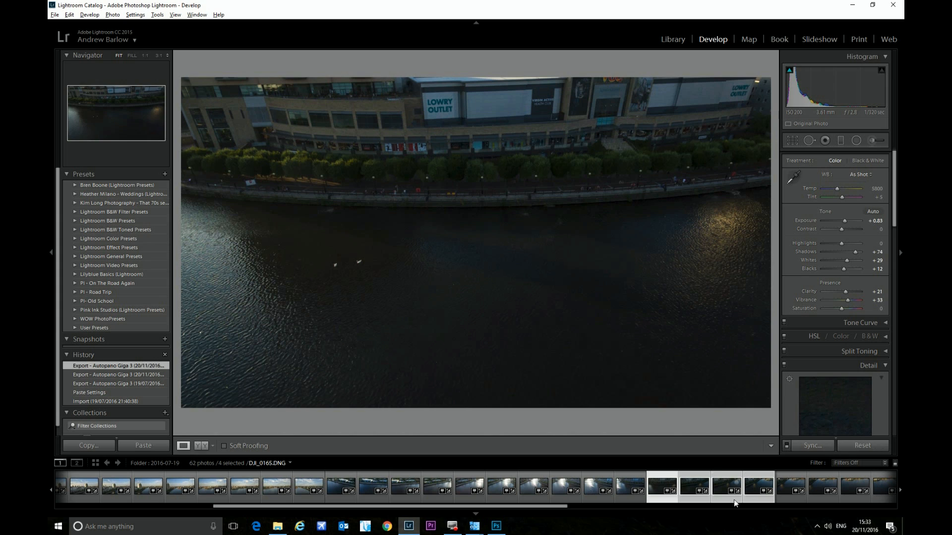
{"action": "right_click", "coordinate": [690, 497]}
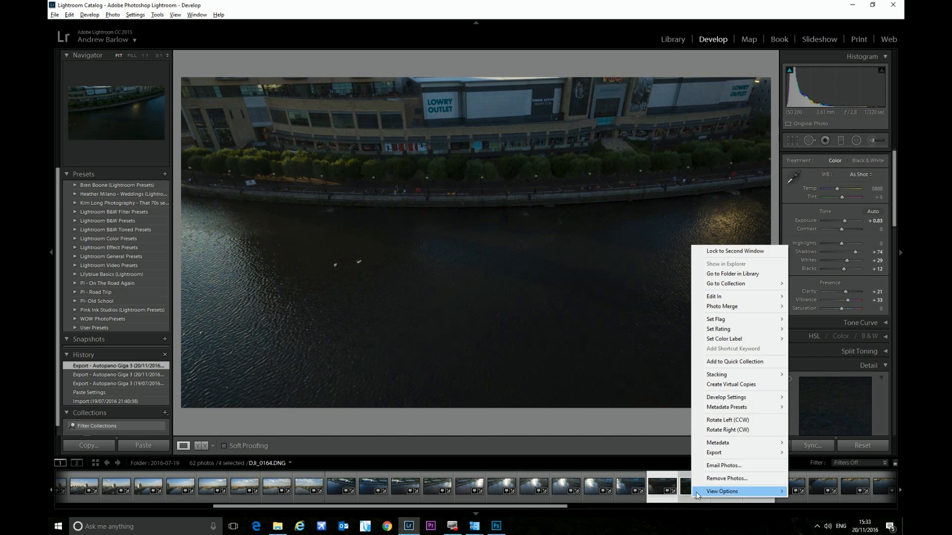
{"action": "mouse_move", "coordinate": [734, 395]}
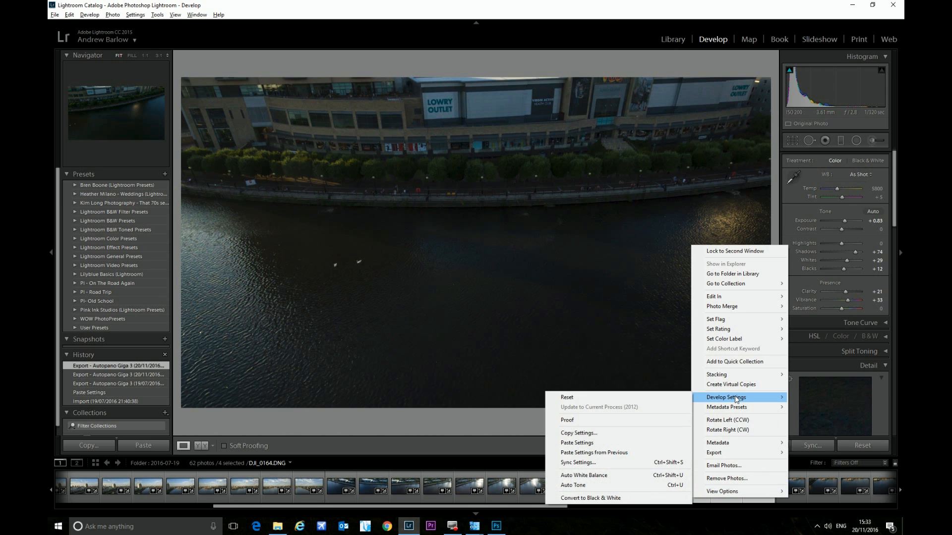
{"action": "left_click", "coordinate": [611, 443]}
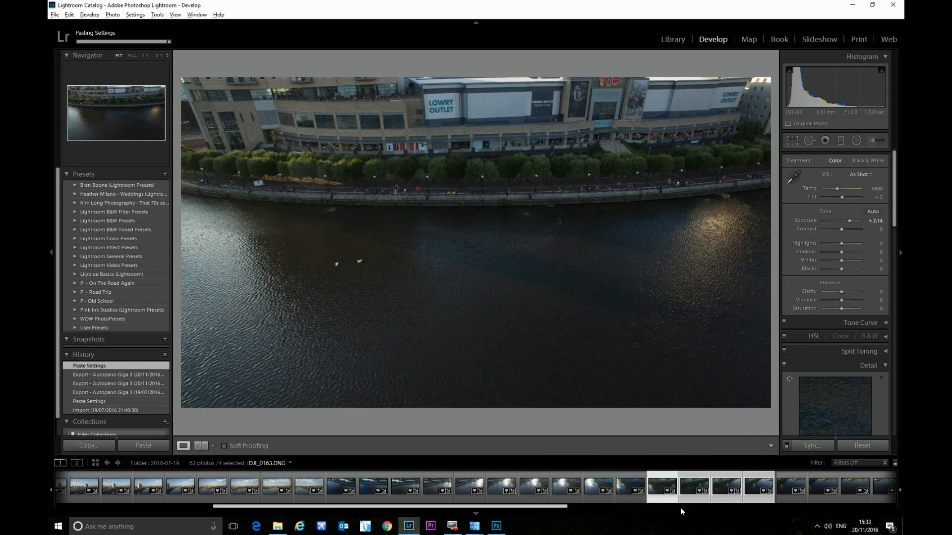
{"action": "left_click", "coordinate": [715, 500]}
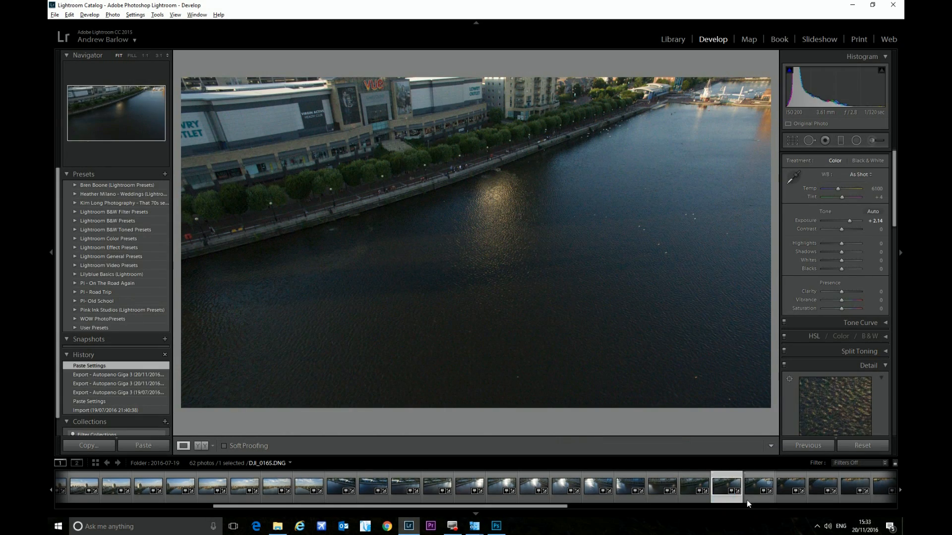
{"action": "left_click", "coordinate": [745, 498]}
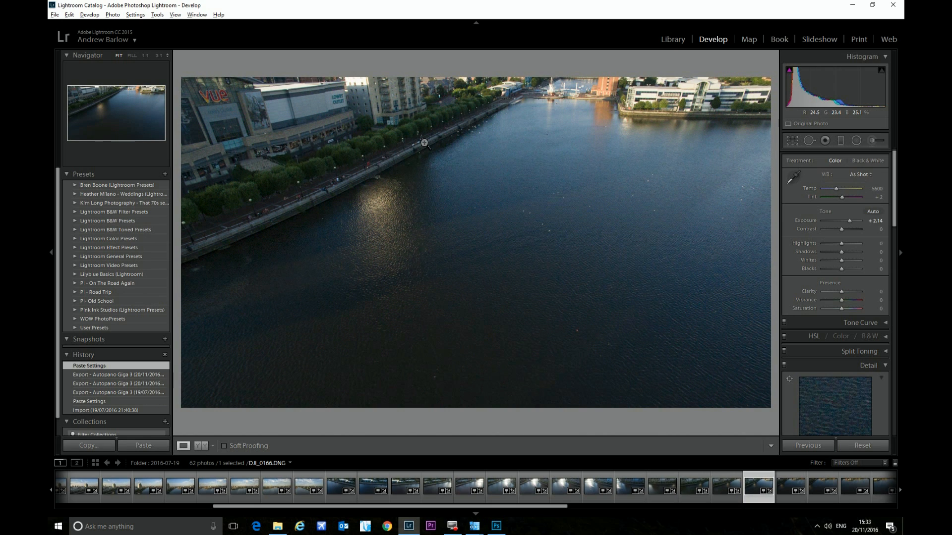
- Select all photos from DJI_0133.DNG to DJI_0194.DNG and export them to Autopano Giga 3 as JPG
{"action": "left_click_drag", "start_coordinate": [471, 505], "coordinate": [307, 507]}
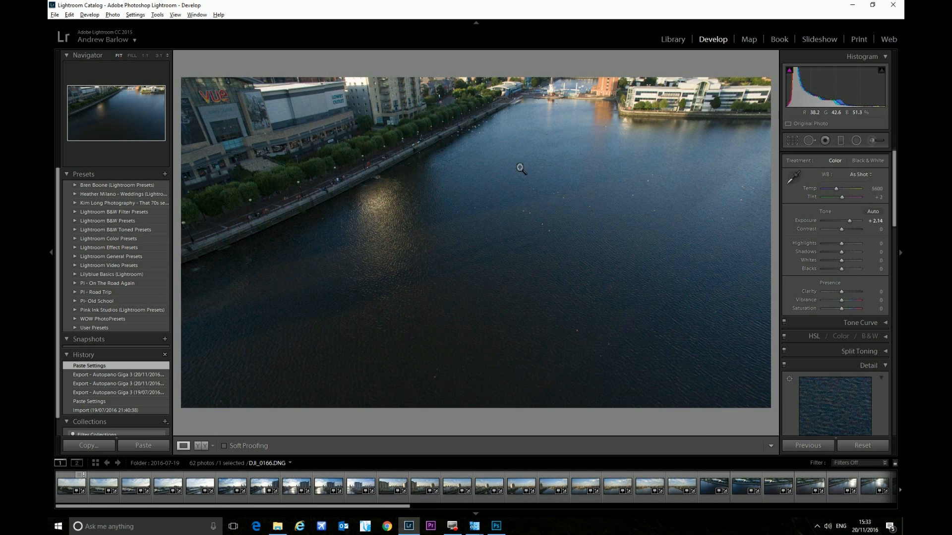
{"action": "left_click_drag", "start_coordinate": [321, 506], "coordinate": [196, 511]}
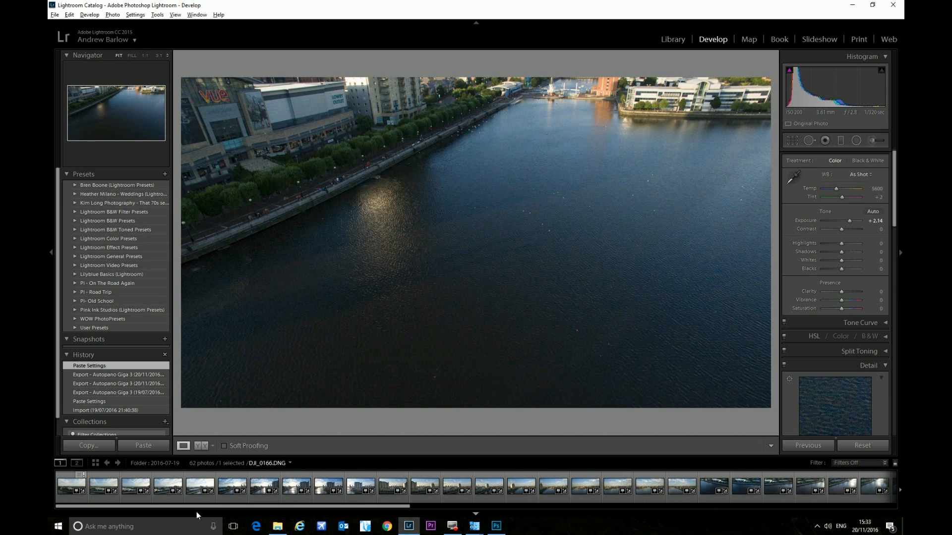
{"action": "left_click", "coordinate": [70, 501]}
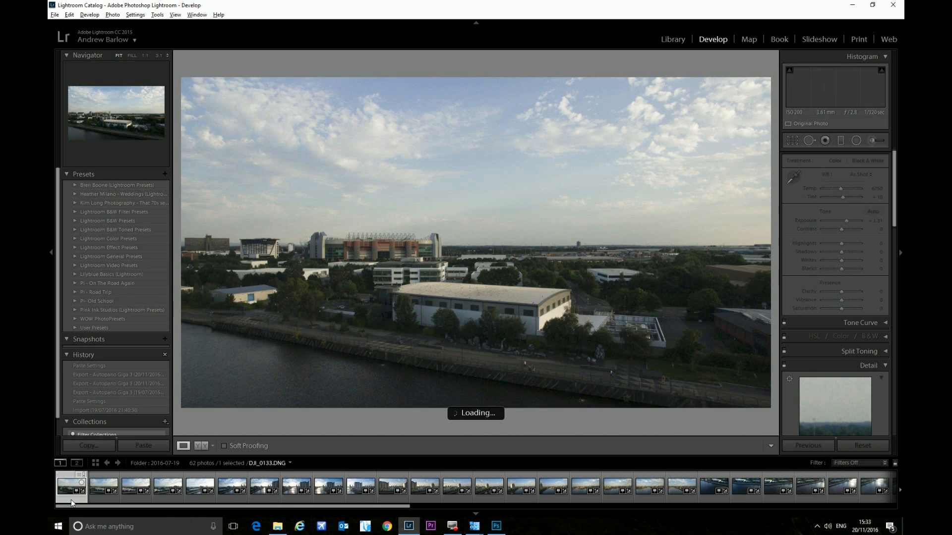
{"action": "left_click_drag", "start_coordinate": [146, 505], "coordinate": [812, 504]}
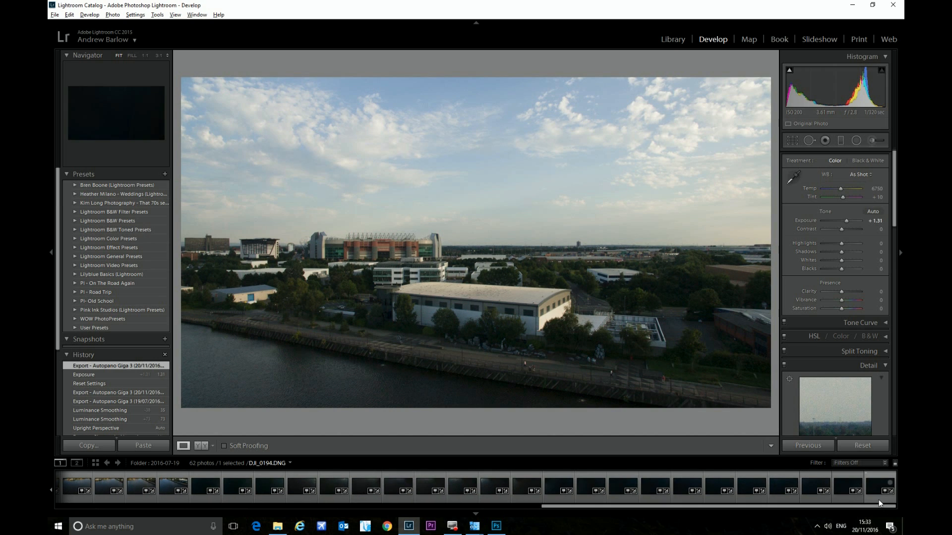
{"action": "key", "text": "shift"}
{"action": "left_click", "coordinate": [875, 499], "text": "shift"}
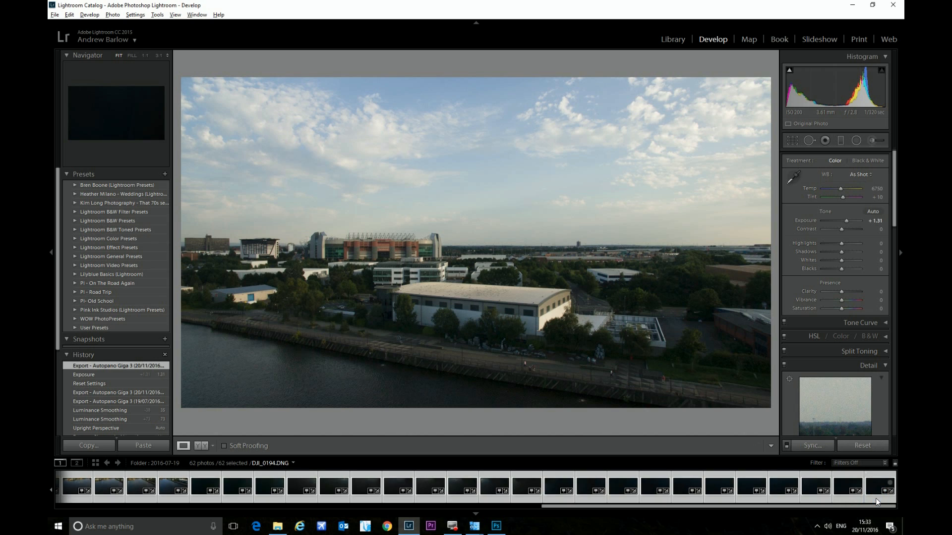
{"action": "right_click", "coordinate": [395, 477]}
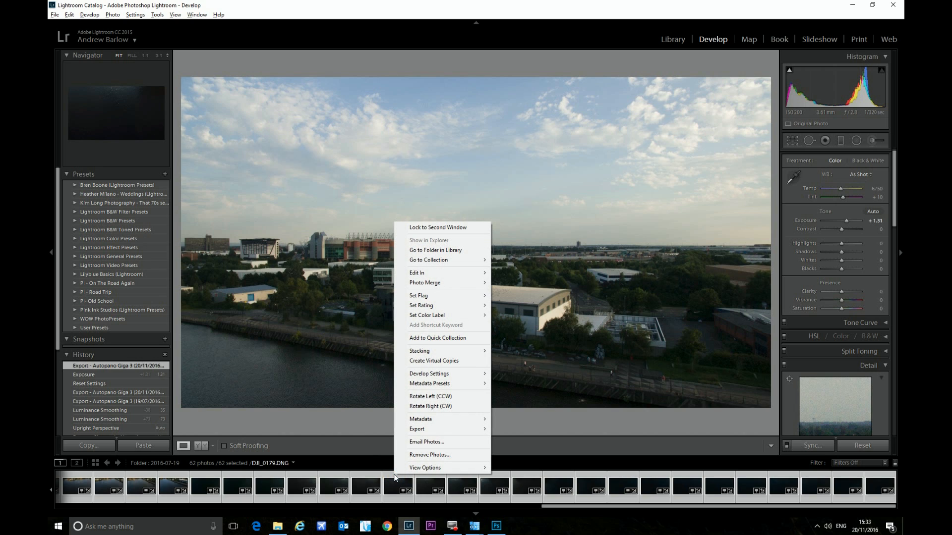
{"action": "mouse_move", "coordinate": [446, 430]}
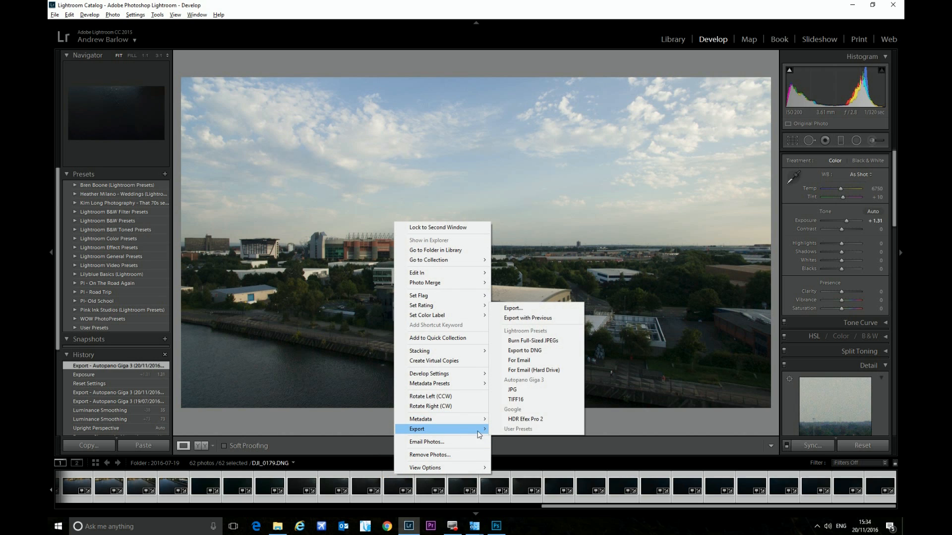
{"action": "left_click", "coordinate": [529, 390]}
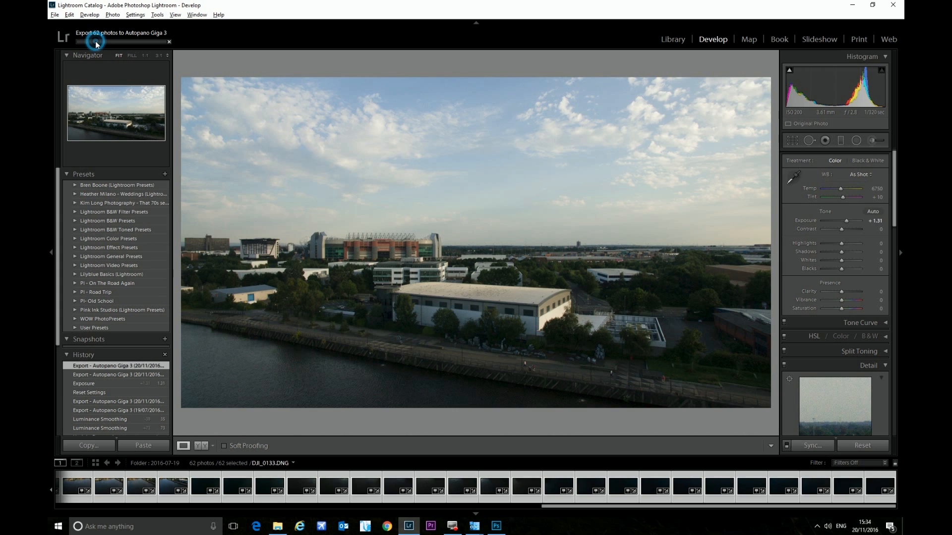
{"action": "left_click", "coordinate": [97, 44]}
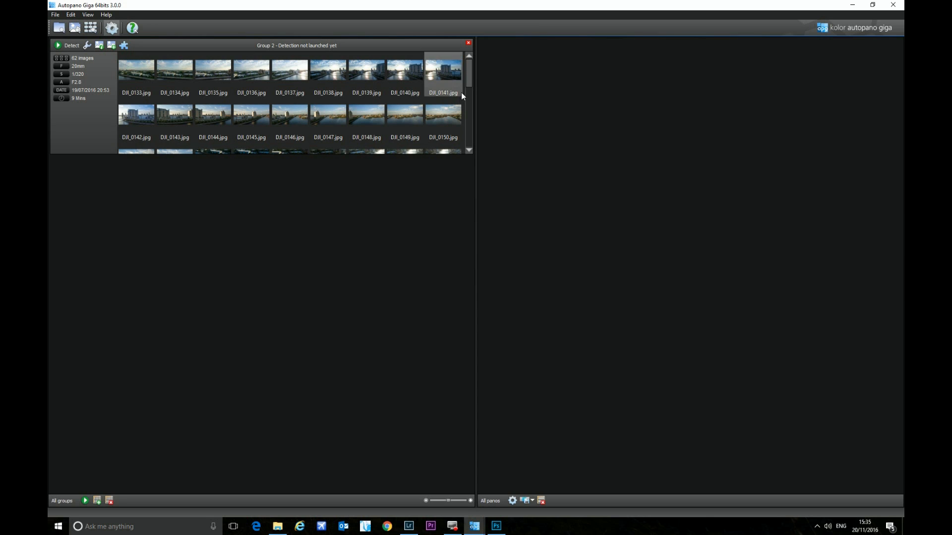
- Run panorama detection on the group of 62 drone images
{"action": "mouse_move", "coordinate": [470, 67]}
{"action": "left_mouse_down"}
{"action": "mouse_move", "coordinate": [465, 131]}
{"action": "mouse_move", "coordinate": [467, 66]}
{"action": "mouse_move", "coordinate": [469, 75]}
{"action": "left_mouse_up"}
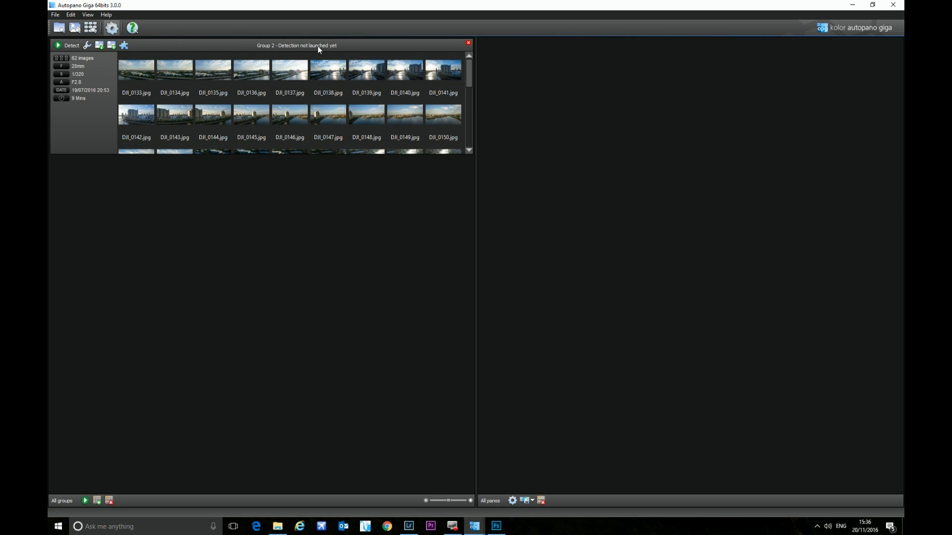
{"action": "left_click", "coordinate": [65, 47]}
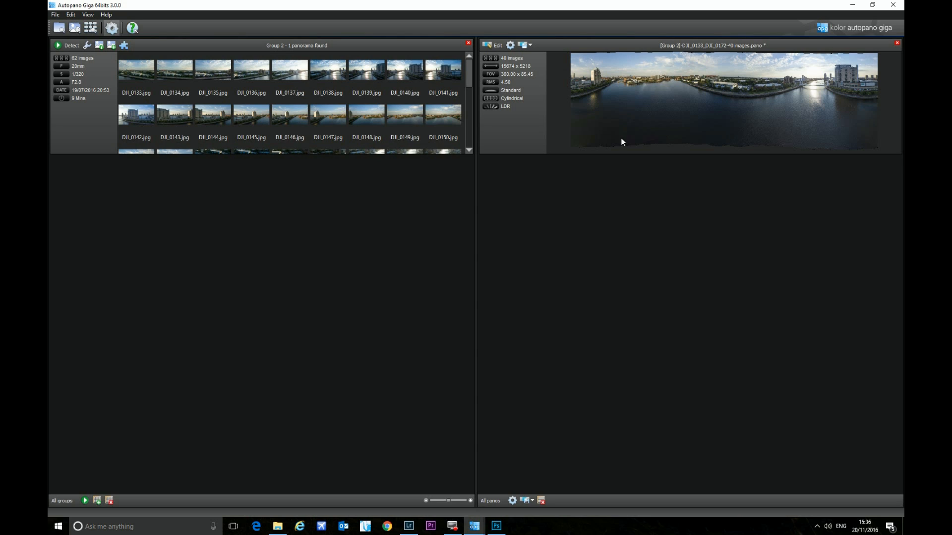
- Render the detected panorama to the Desktop as a maximum-quality JPG with the filename "slaford quay's"
{"action": "left_click", "coordinate": [510, 46]}
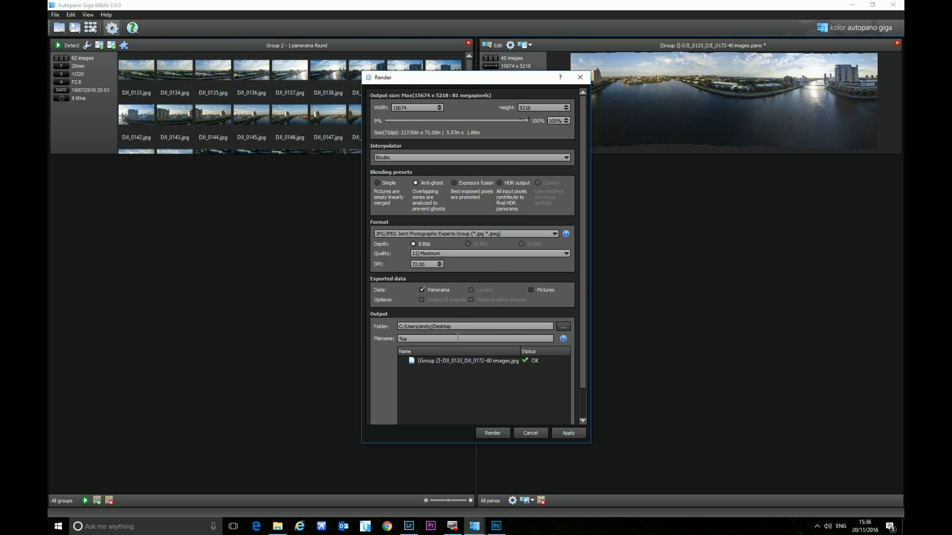
{"action": "double_click", "coordinate": [427, 340]}
{"action": "type", "text": "slaford quay's"}
{"action": "left_click", "coordinate": [489, 437]}
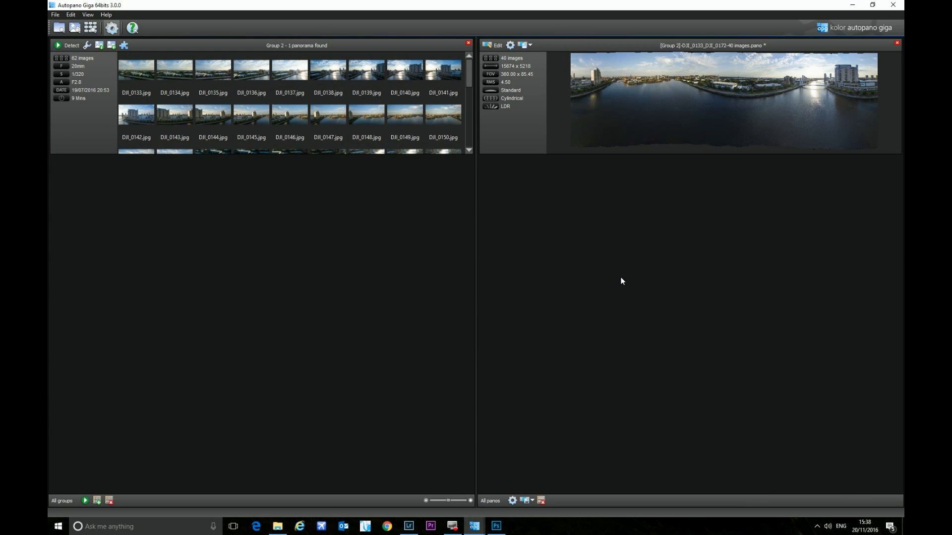
- Move slaford quay's.jpg to a free area of the desktop, open it in Photoshop, and close the other open document
{"action": "left_click", "coordinate": [855, 6]}
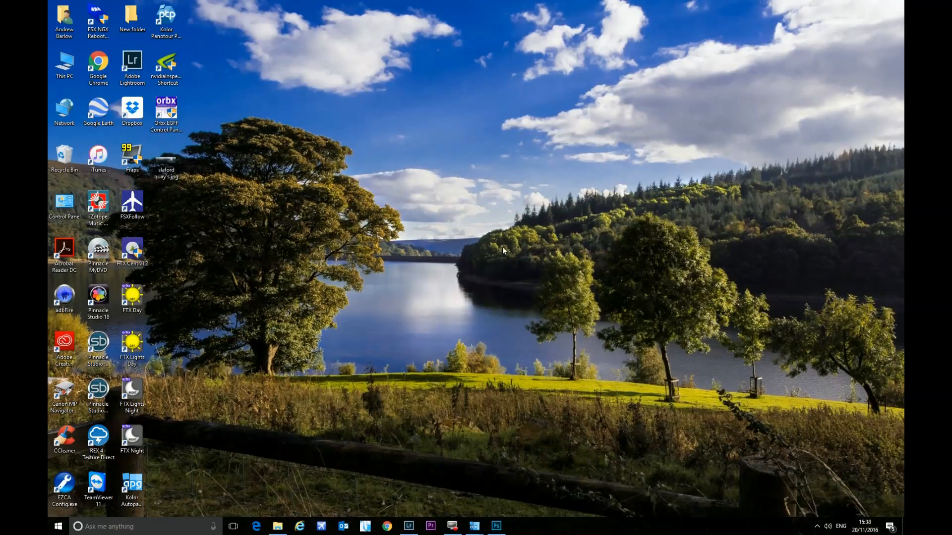
{"action": "double_click", "coordinate": [171, 159]}
{"action": "left_click_drag", "start_coordinate": [171, 158], "coordinate": [443, 116]}
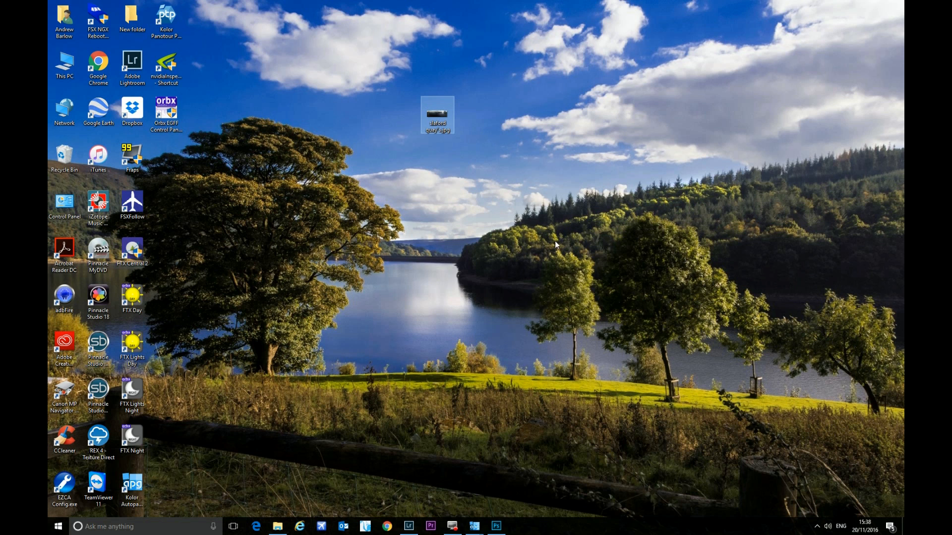
{"action": "double_click", "coordinate": [432, 114]}
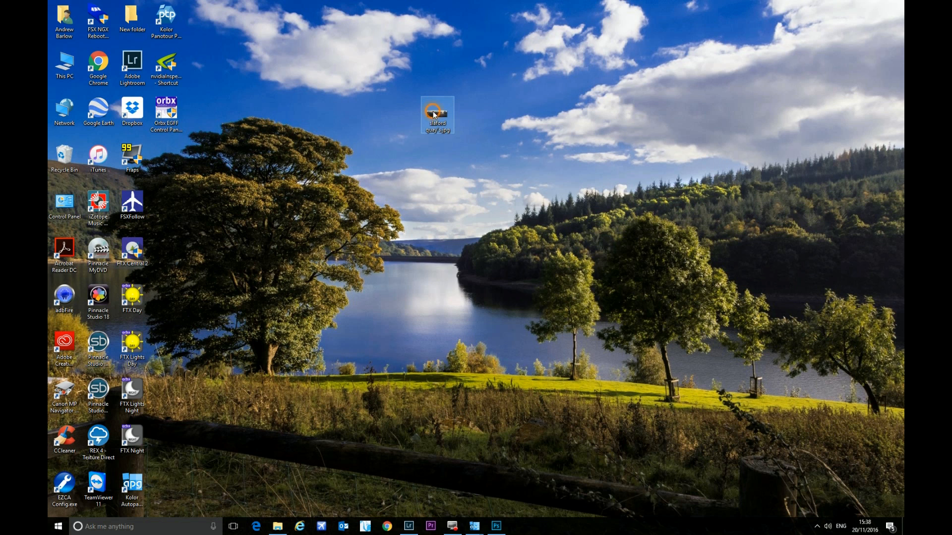
{"action": "right_click", "coordinate": [433, 112]}
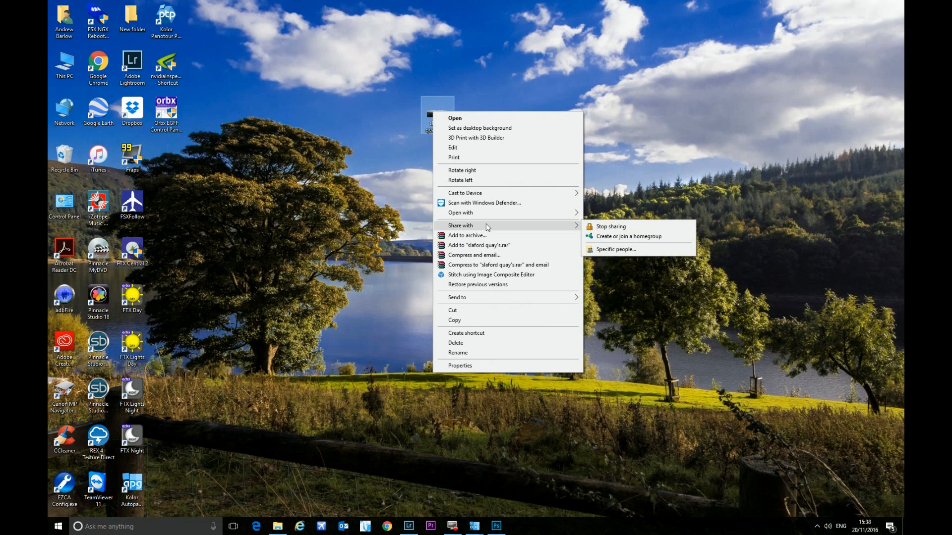
{"action": "mouse_move", "coordinate": [493, 213]}
{"action": "left_click", "coordinate": [613, 214]}
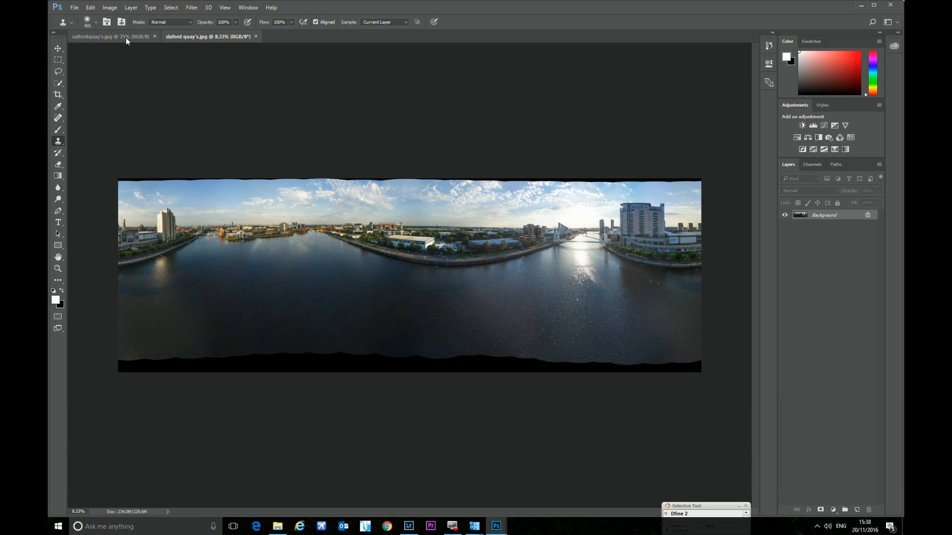
{"action": "left_click", "coordinate": [154, 37]}
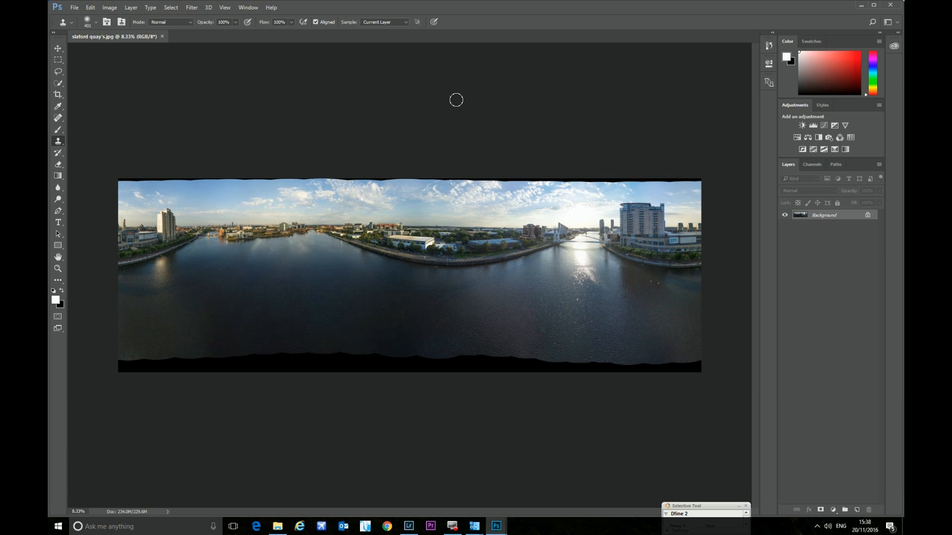
- Examine the stitched panorama up close along the waterfront and the sky's upper edge
{"action": "left_click", "coordinate": [57, 268]}
{"action": "left_click_drag", "start_coordinate": [251, 242], "coordinate": [432, 225]}
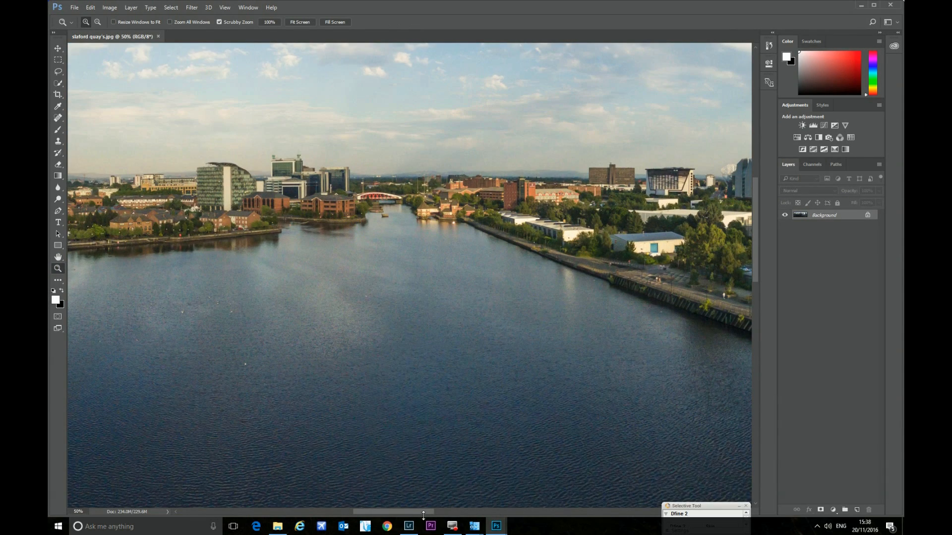
{"action": "left_click_drag", "start_coordinate": [421, 512], "coordinate": [331, 512]}
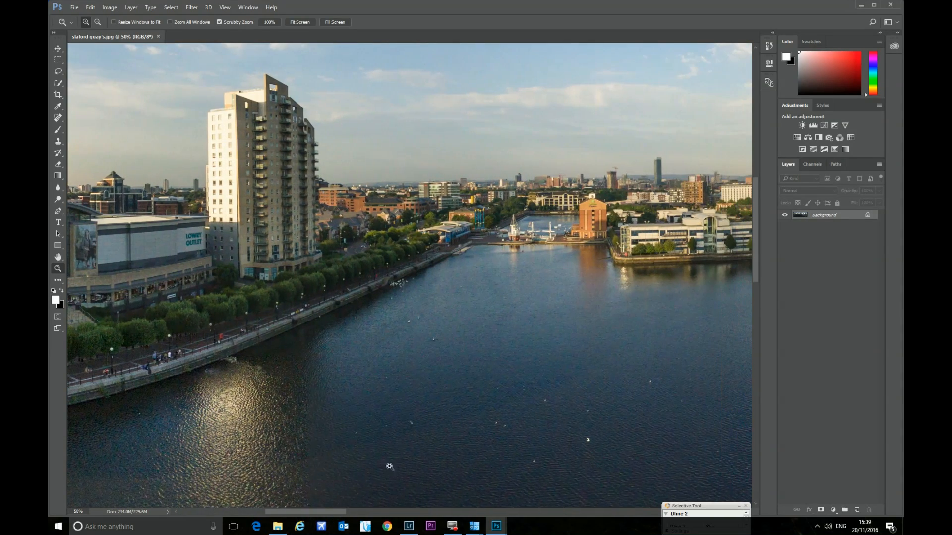
{"action": "left_click", "coordinate": [396, 300], "text": "alt"}
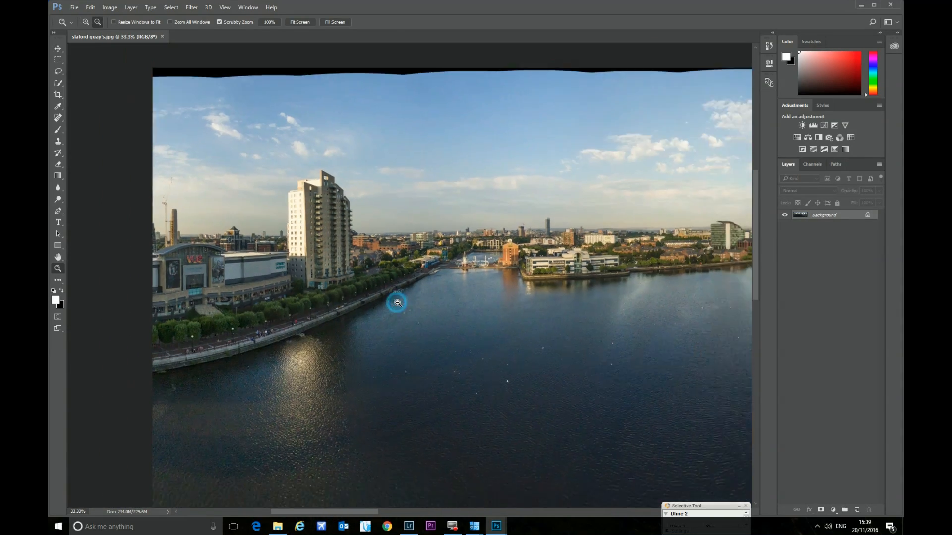
{"action": "left_click", "coordinate": [406, 303], "text": "alt"}
{"action": "left_click", "coordinate": [435, 298], "text": "alt"}
{"action": "left_click", "coordinate": [462, 313], "text": "alt"}
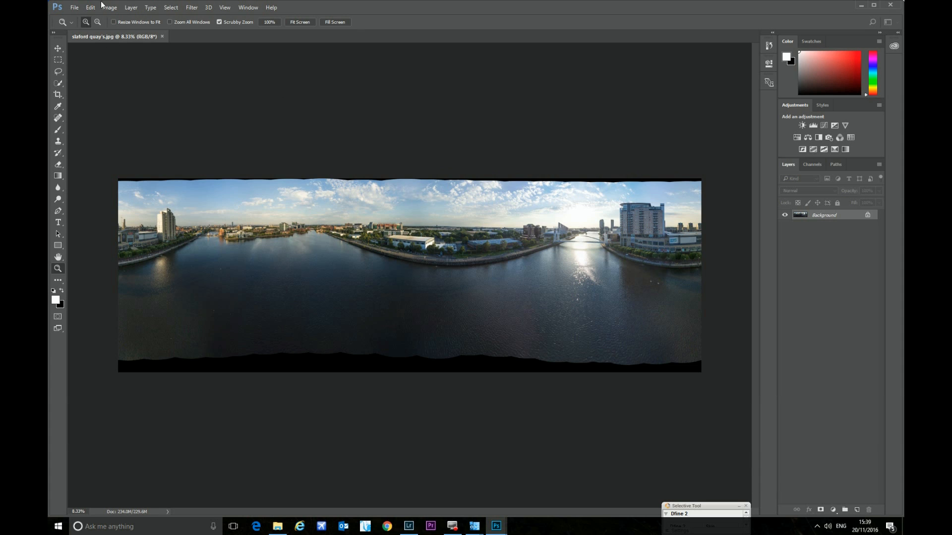
- Create a new 6000 x 3000 px document at 300 pixels/inch in RGB colour with a white background
{"action": "left_click", "coordinate": [75, 7]}
{"action": "left_click", "coordinate": [74, 8]}
{"action": "key", "text": "ctrl+n"}
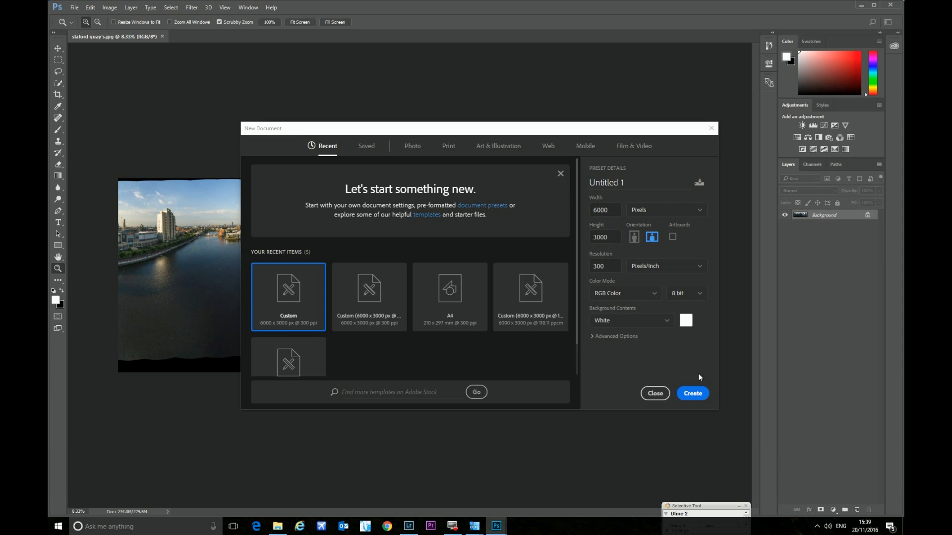
{"action": "left_click", "coordinate": [692, 394]}
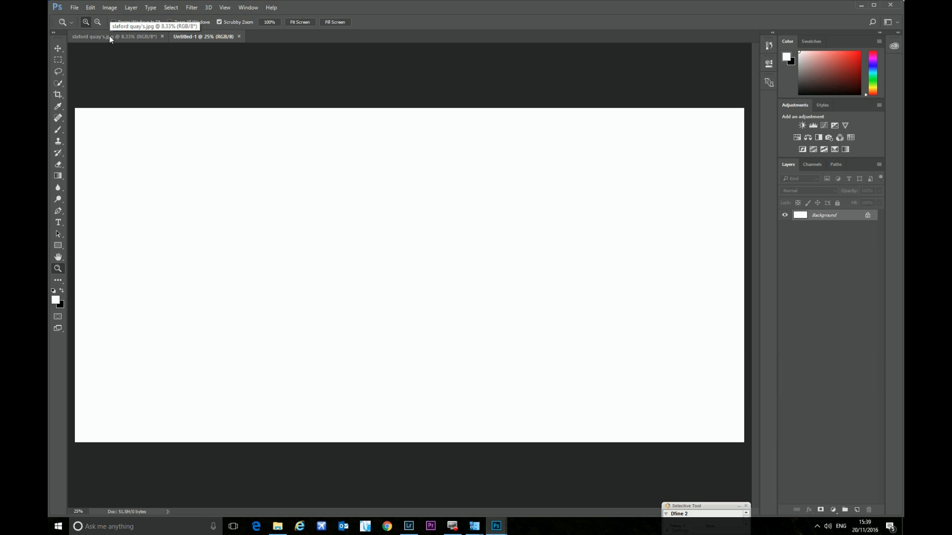
- Float the slaford quay's.jpg window and copy its panorama into the blank document as a new layer, bringing its upper-left part into view
{"action": "left_click_drag", "start_coordinate": [110, 37], "coordinate": [841, 64]}
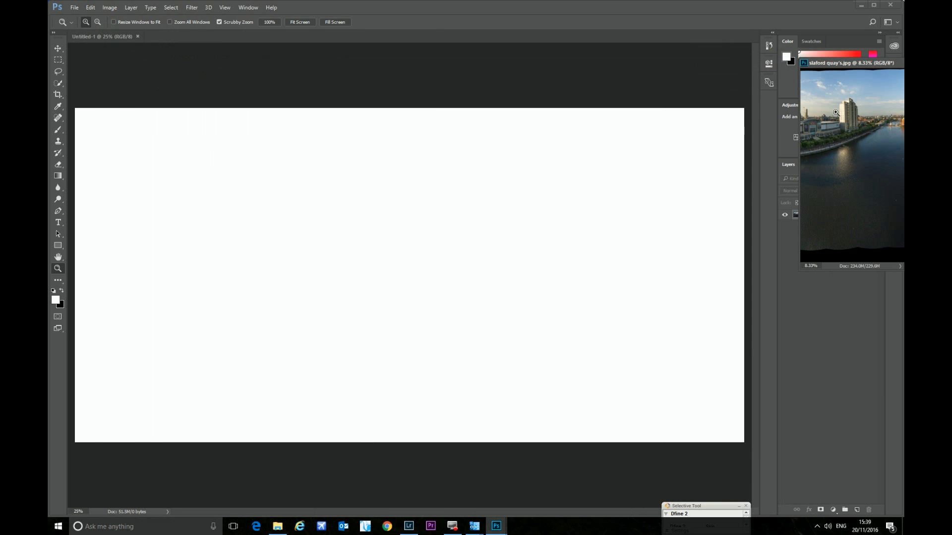
{"action": "left_click", "coordinate": [58, 48]}
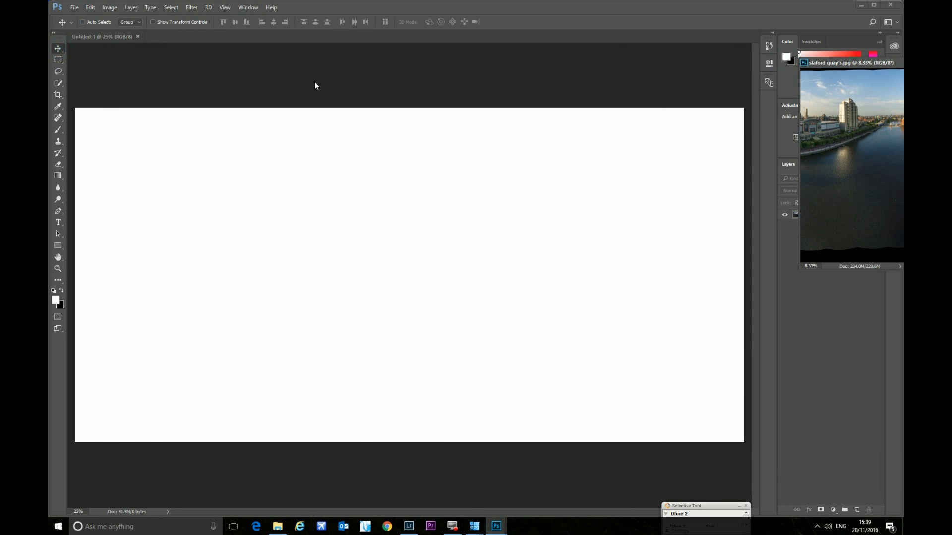
{"action": "left_click_drag", "start_coordinate": [885, 145], "coordinate": [413, 172]}
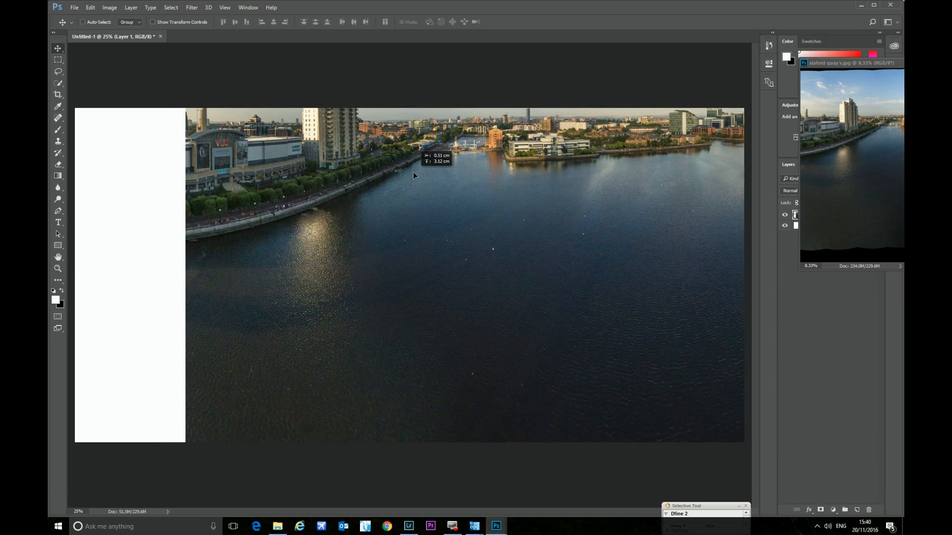
{"action": "left_click_drag", "start_coordinate": [349, 306], "coordinate": [327, 438]}
{"action": "left_click_drag", "start_coordinate": [418, 218], "coordinate": [448, 233]}
- Scale the panorama layer down proportionally with Free Transform to about 38.7% so its full height fits on the canvas
{"action": "key", "text": "ctrl+t"}
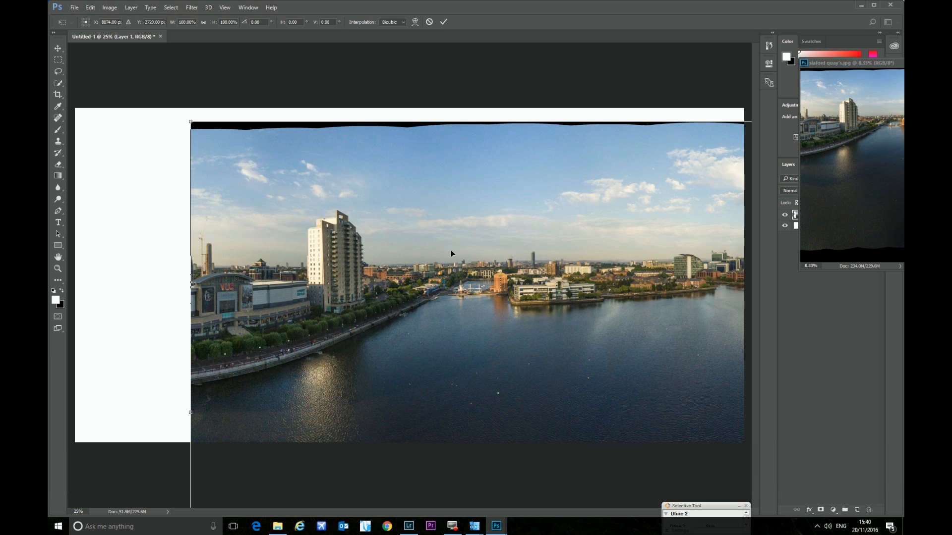
{"action": "left_click_drag", "start_coordinate": [481, 267], "coordinate": [443, 258]}
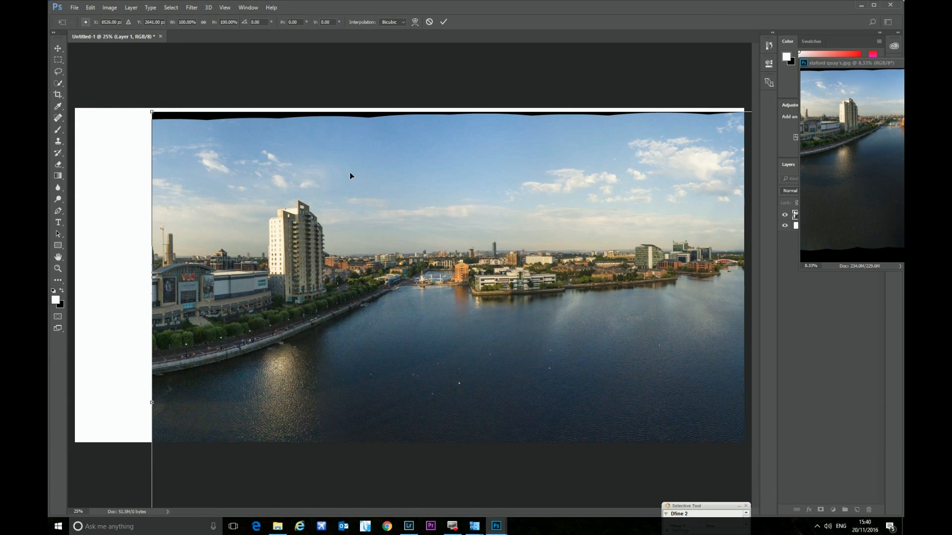
{"action": "left_click_drag", "start_coordinate": [151, 112], "coordinate": [525, 315]}
{"action": "left_click_drag", "start_coordinate": [626, 333], "coordinate": [178, 176]}
{"action": "left_click_drag", "start_coordinate": [101, 87], "coordinate": [514, 225]}
{"action": "left_click_drag", "start_coordinate": [637, 318], "coordinate": [242, 221]}
{"action": "left_click_drag", "start_coordinate": [114, 119], "coordinate": [314, 187]}
{"action": "left_click_drag", "start_coordinate": [500, 291], "coordinate": [256, 286]}
{"action": "left_click_drag", "start_coordinate": [109, 177], "coordinate": [165, 197]}
{"action": "left_click_drag", "start_coordinate": [406, 271], "coordinate": [375, 265]}
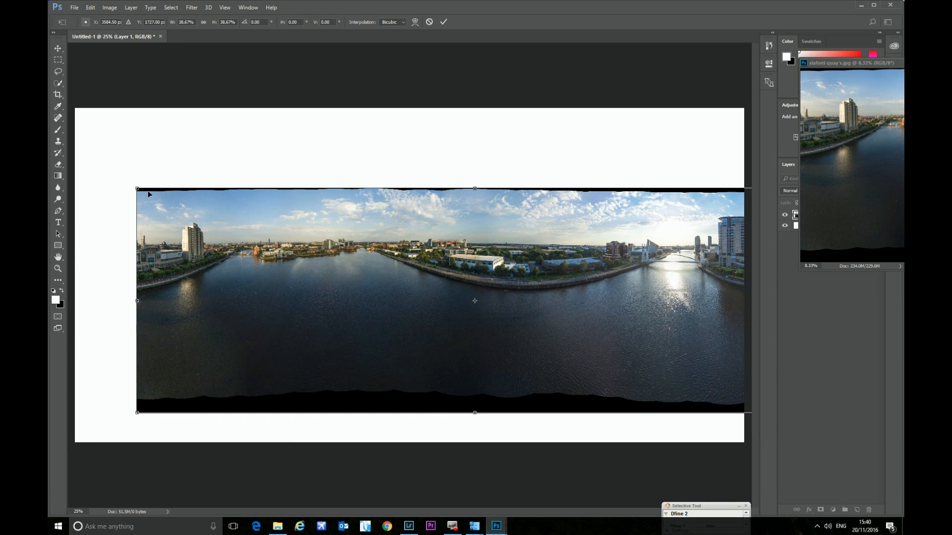
- Align the panorama with the canvas's lower-left corner, scale it to about 38.3% to span the full width, and apply the transform
{"action": "left_click_drag", "start_coordinate": [137, 189], "coordinate": [151, 193]}
{"action": "left_click_drag", "start_coordinate": [354, 277], "coordinate": [280, 306]}
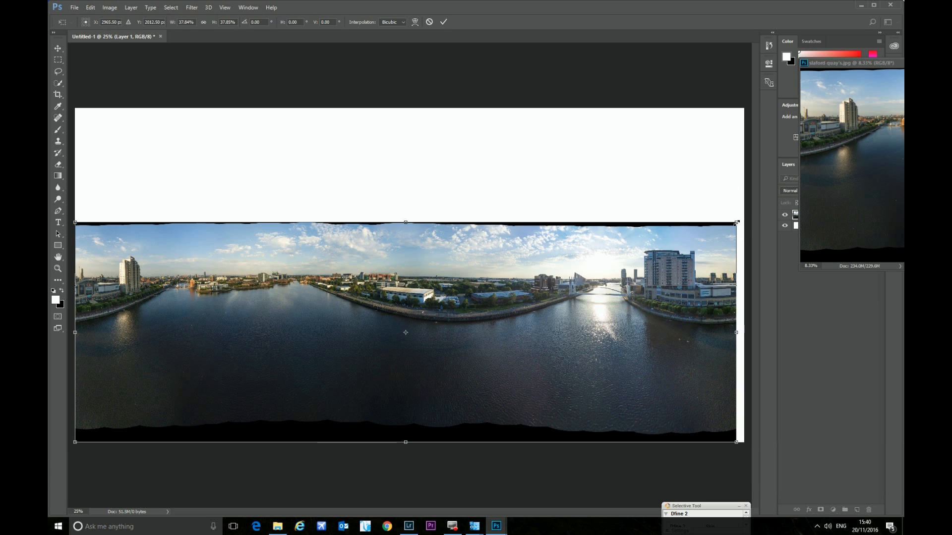
{"action": "left_click_drag", "start_coordinate": [736, 222], "coordinate": [743, 218]}
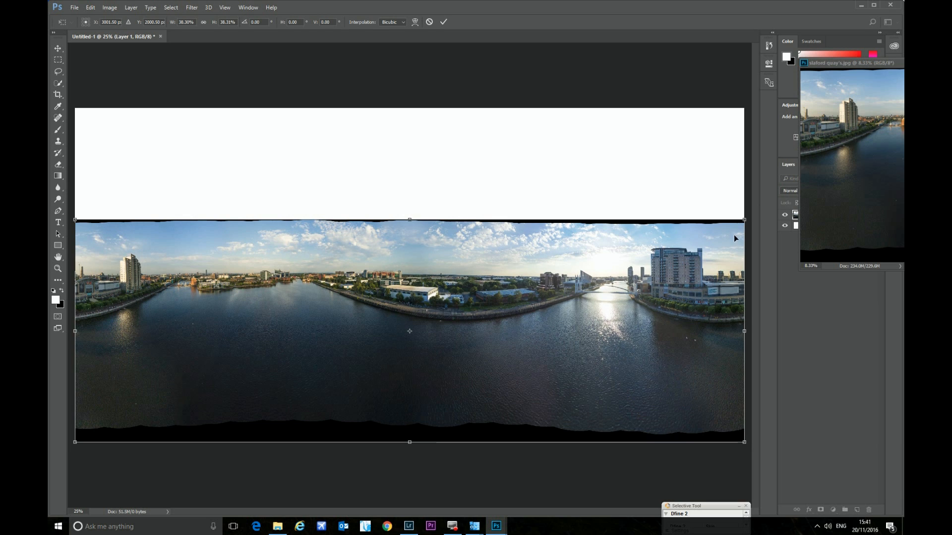
{"action": "left_click", "coordinate": [511, 282]}
{"action": "left_click_drag", "start_coordinate": [511, 283], "coordinate": [513, 283]}
{"action": "key", "text": "Return"}
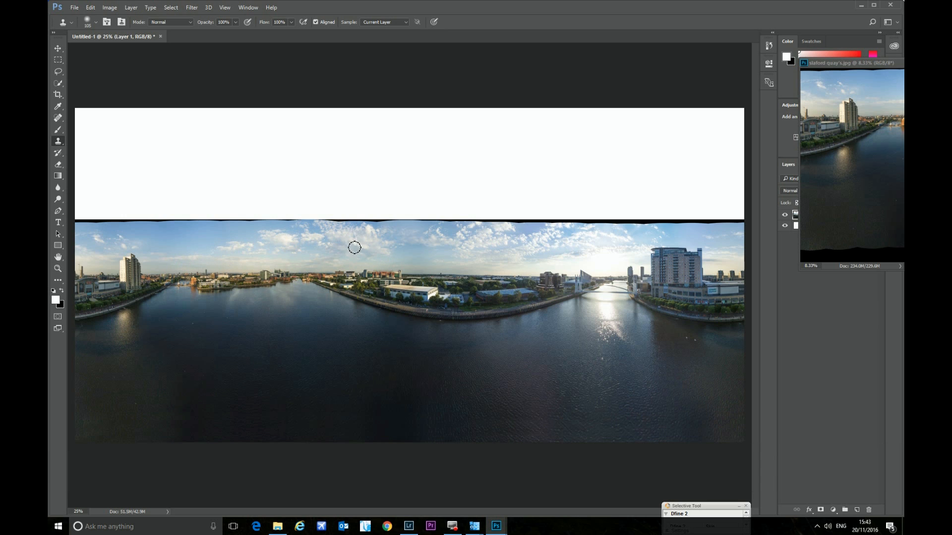
- Undo the last Clone Stamp dab in the sky and minimize the floating slaford quay's.jpg window
{"action": "left_click", "coordinate": [410, 238]}
{"action": "key", "text": "ctrl+z"}
{"action": "left_click_drag", "start_coordinate": [839, 63], "coordinate": [314, 63]}
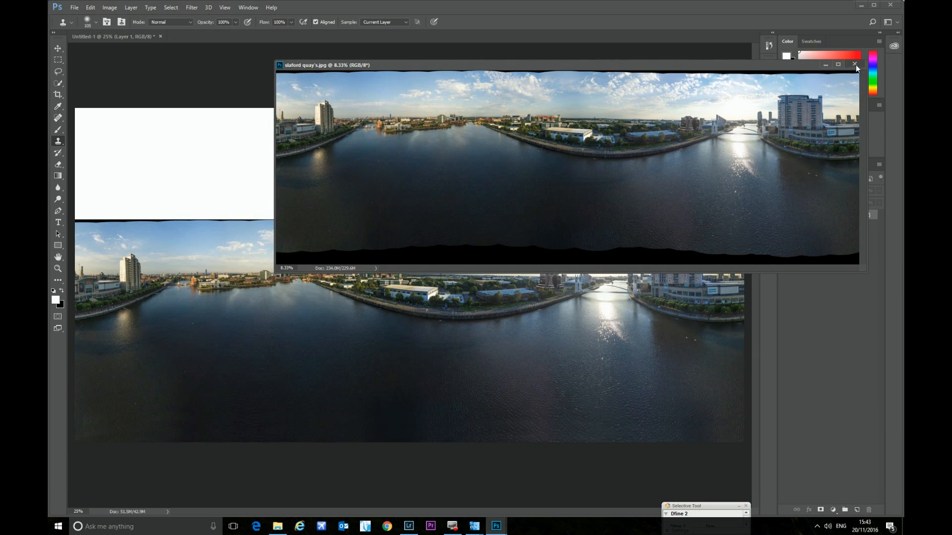
{"action": "left_click", "coordinate": [823, 64]}
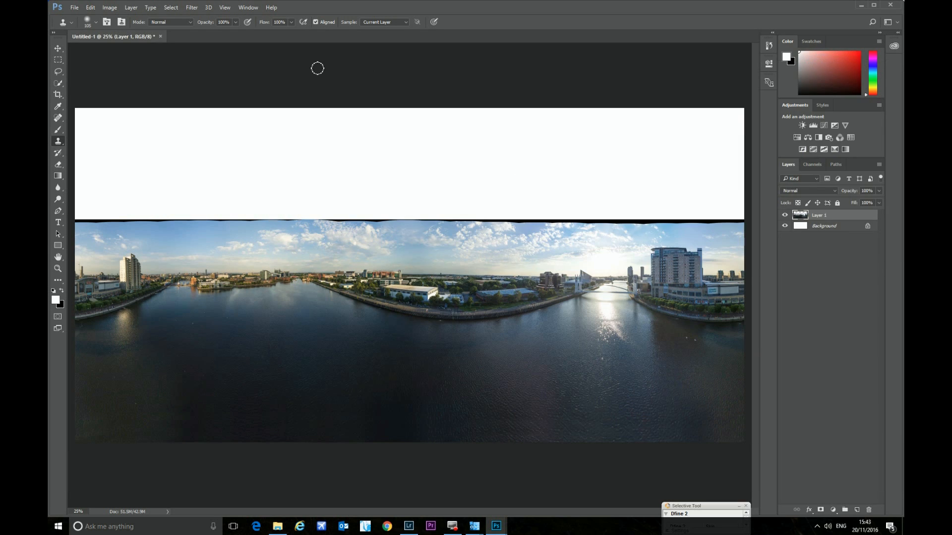
- Browse the sky sets in the Sky's folder and open 02.jpg from Sky Set 3
{"action": "left_click", "coordinate": [76, 9]}
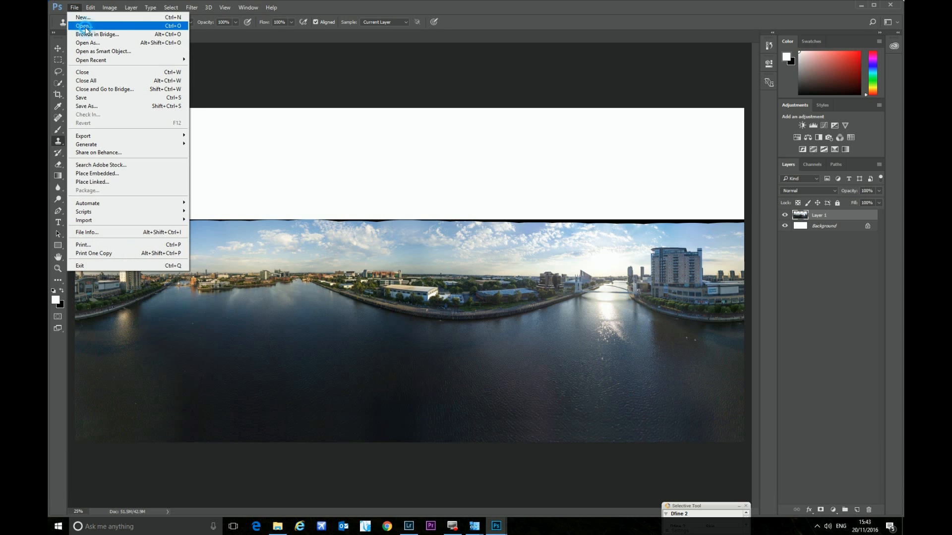
{"action": "left_click", "coordinate": [81, 25]}
{"action": "double_click", "coordinate": [334, 190]}
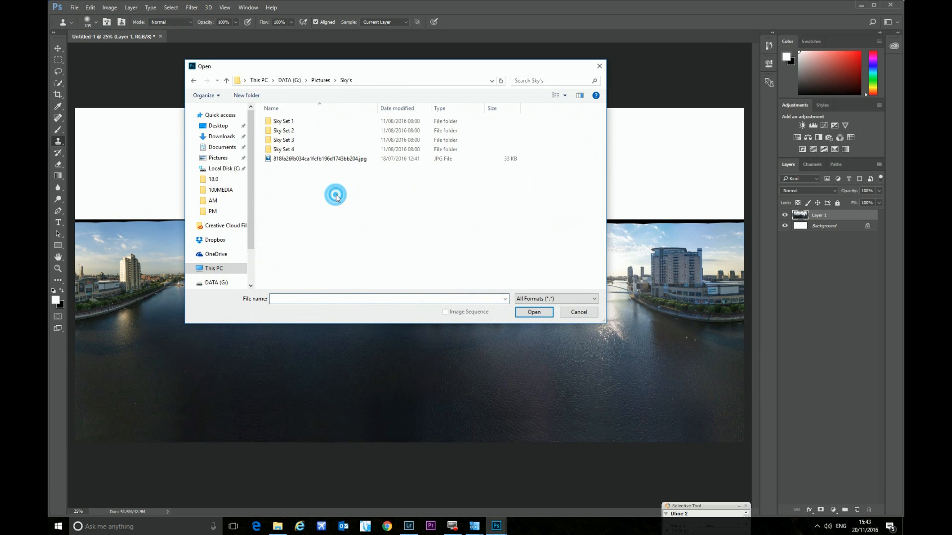
{"action": "left_click_drag", "start_coordinate": [401, 71], "coordinate": [564, 65]}
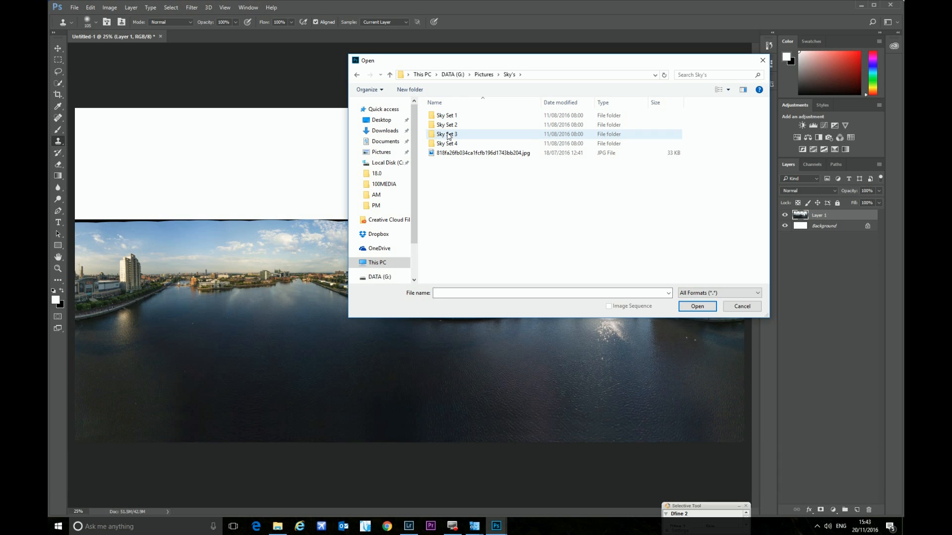
{"action": "double_click", "coordinate": [446, 115]}
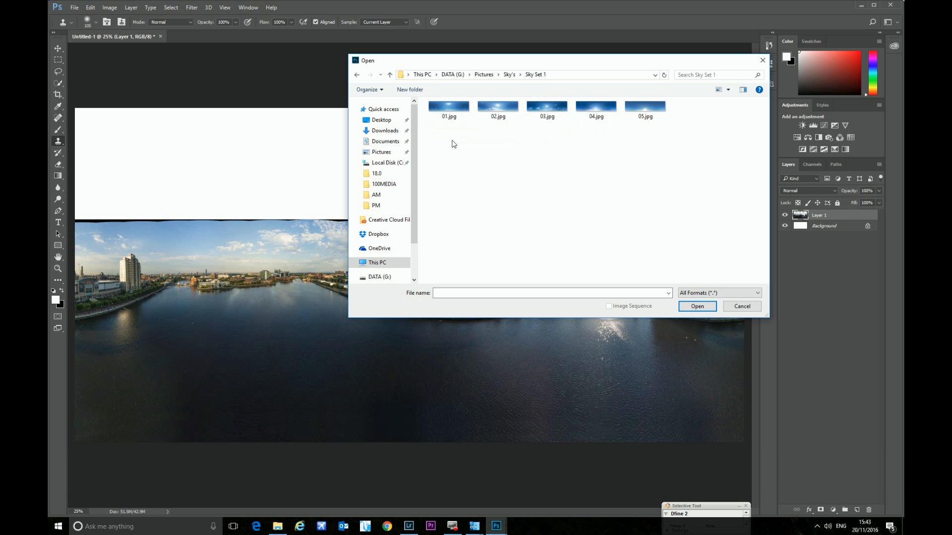
{"action": "left_click", "coordinate": [357, 74]}
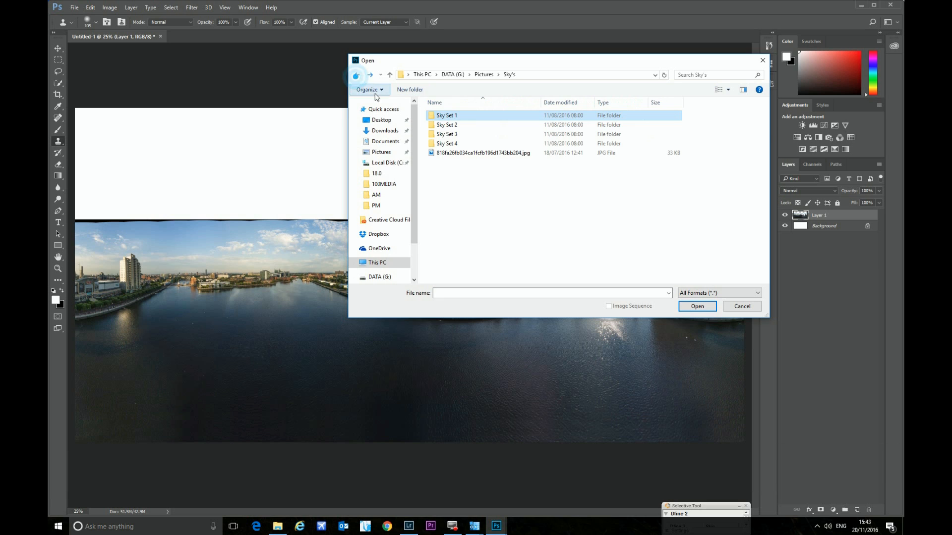
{"action": "double_click", "coordinate": [432, 125]}
{"action": "left_click", "coordinate": [356, 74]}
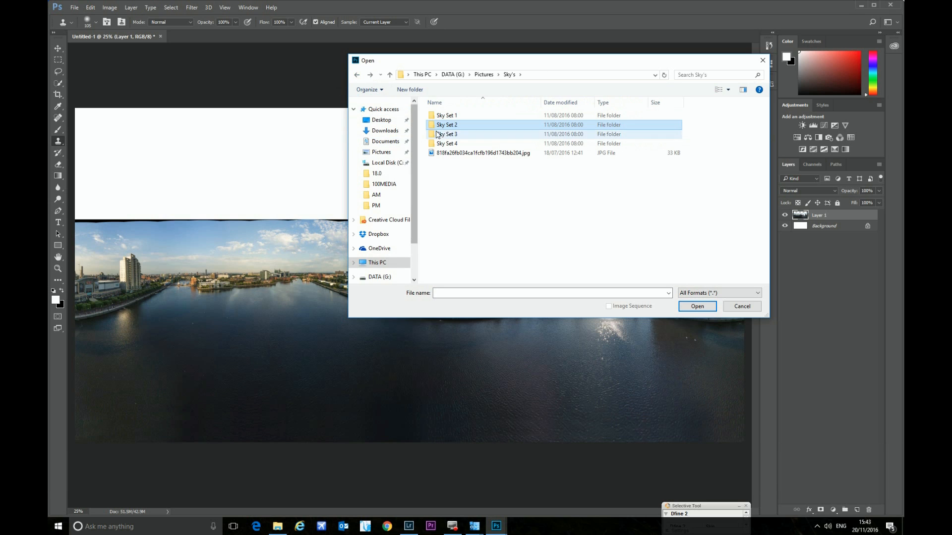
{"action": "double_click", "coordinate": [436, 134]}
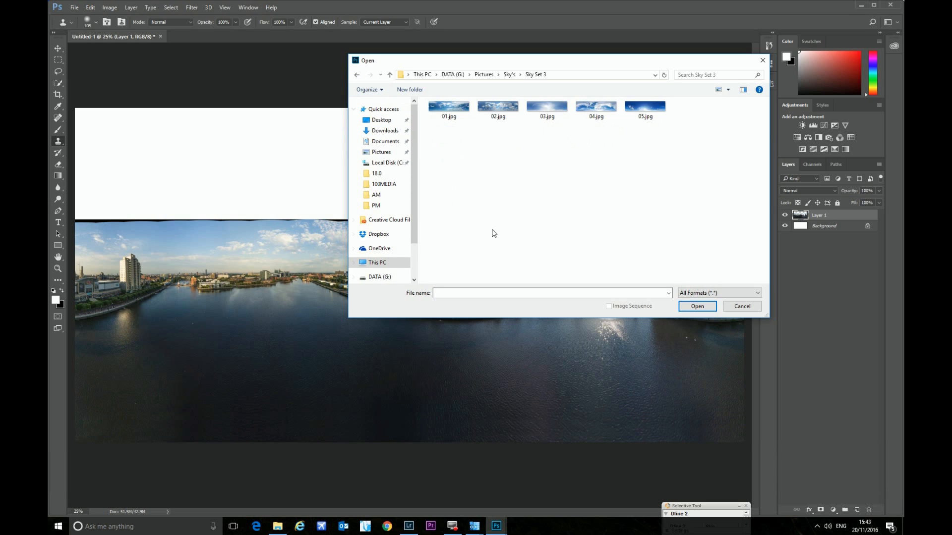
{"action": "left_click", "coordinate": [510, 111]}
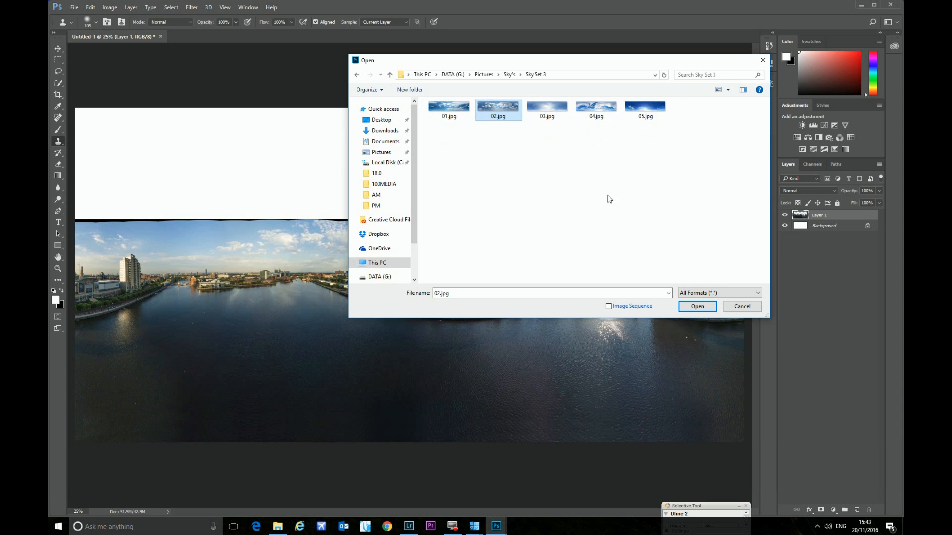
{"action": "left_click", "coordinate": [697, 306]}
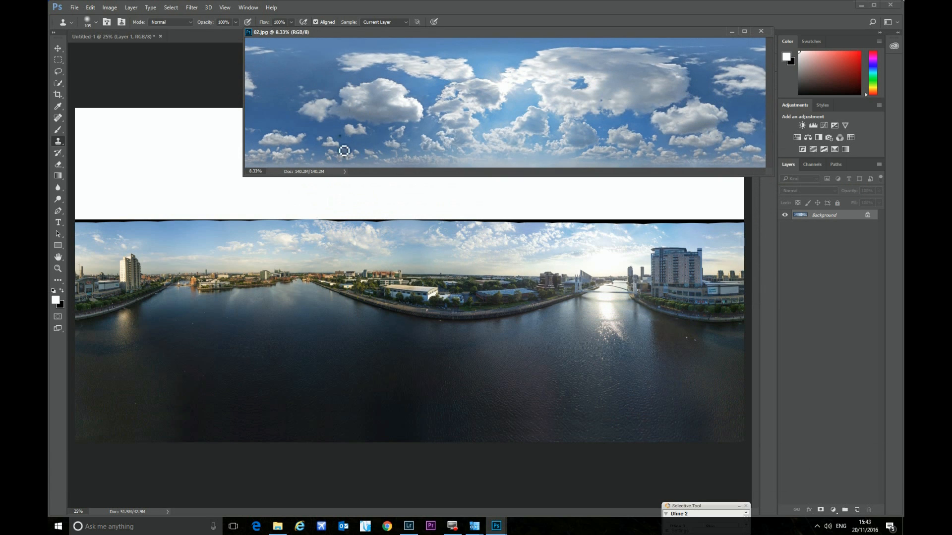
- Move the 02.jpg window aside and copy its sky into the panorama document as a new layer, bringing its lower-left corner into view
{"action": "left_click_drag", "start_coordinate": [494, 31], "coordinate": [778, 95]}
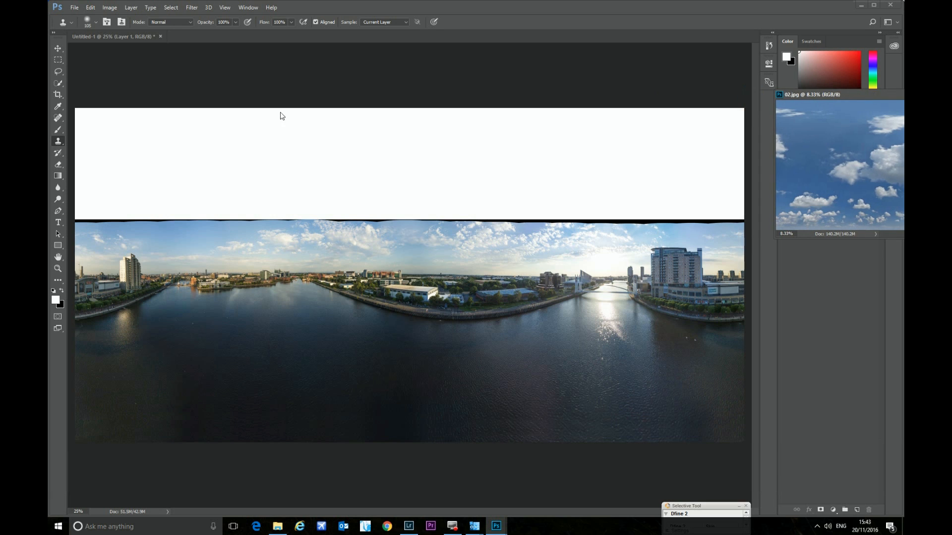
{"action": "left_click", "coordinate": [58, 48]}
{"action": "left_click_drag", "start_coordinate": [842, 139], "coordinate": [377, 163]}
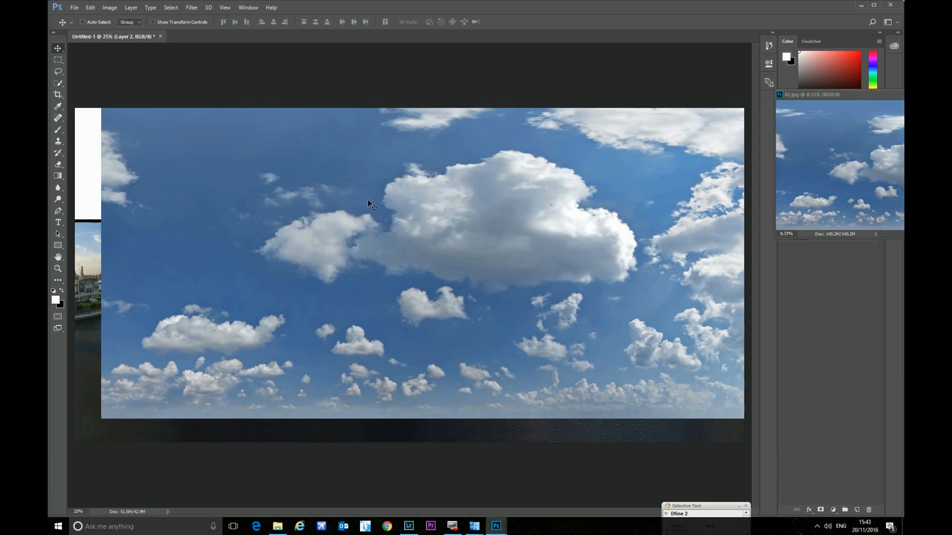
{"action": "left_click_drag", "start_coordinate": [322, 198], "coordinate": [398, 147]}
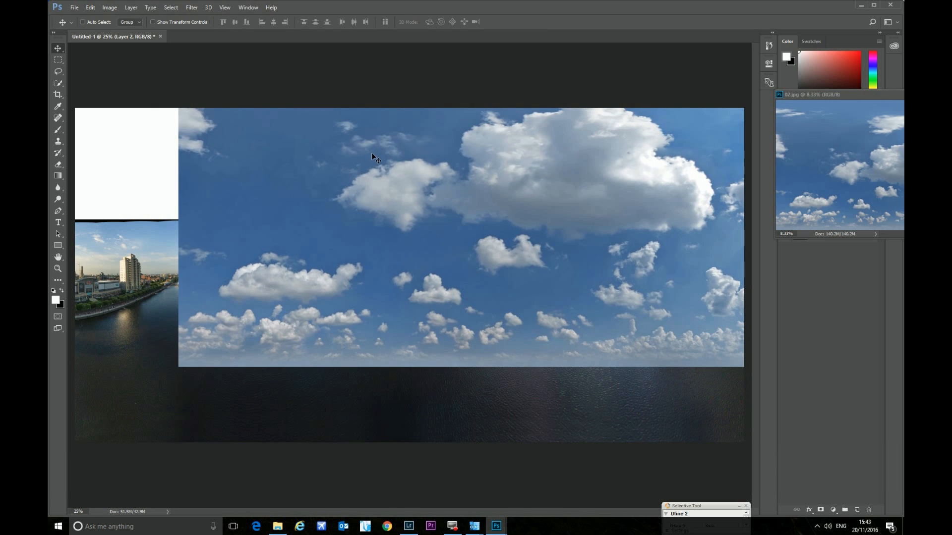
- Scale the sky layer to about 42.9% with Free Transform so it spans the canvas width and overlaps the panorama's upper edge, and apply it
{"action": "key", "text": "ctrl+t"}
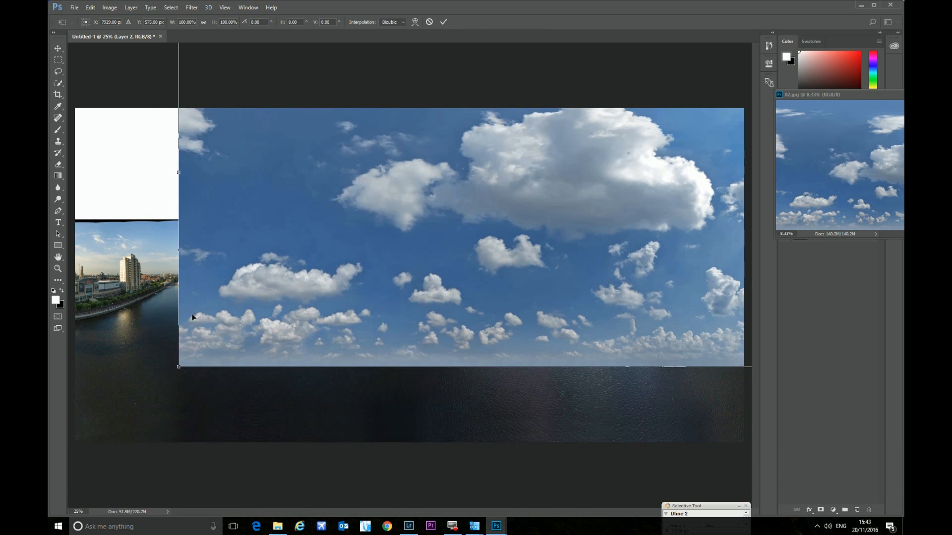
{"action": "right_click", "coordinate": [177, 368]}
{"action": "left_click", "coordinate": [414, 258]}
{"action": "left_click_drag", "start_coordinate": [179, 368], "coordinate": [544, 192]}
{"action": "left_click_drag", "start_coordinate": [626, 183], "coordinate": [214, 188]}
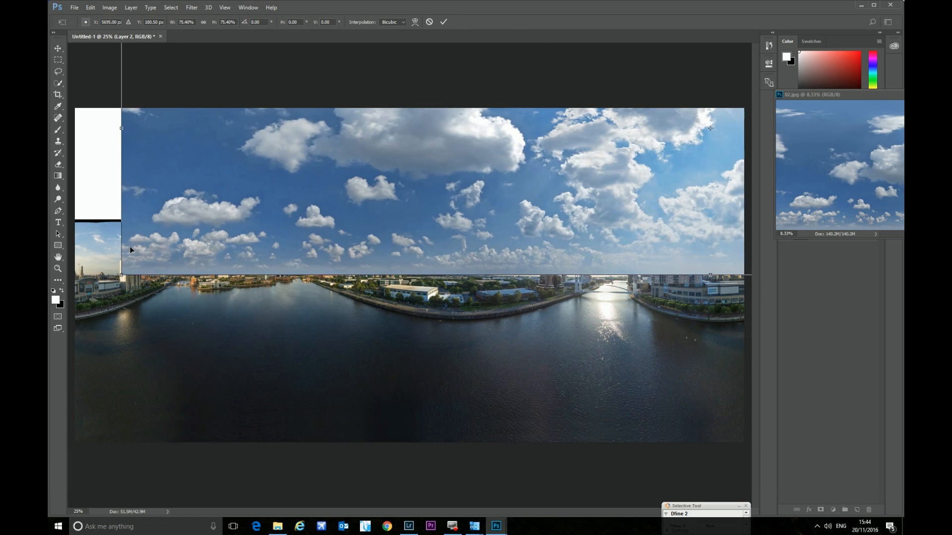
{"action": "left_click_drag", "start_coordinate": [121, 274], "coordinate": [472, 186]}
{"action": "left_click_drag", "start_coordinate": [569, 147], "coordinate": [177, 192]}
{"action": "left_click_drag", "start_coordinate": [83, 228], "coordinate": [320, 166]}
{"action": "left_click_drag", "start_coordinate": [396, 159], "coordinate": [193, 209]}
{"action": "left_click_drag", "start_coordinate": [655, 88], "coordinate": [742, 60]}
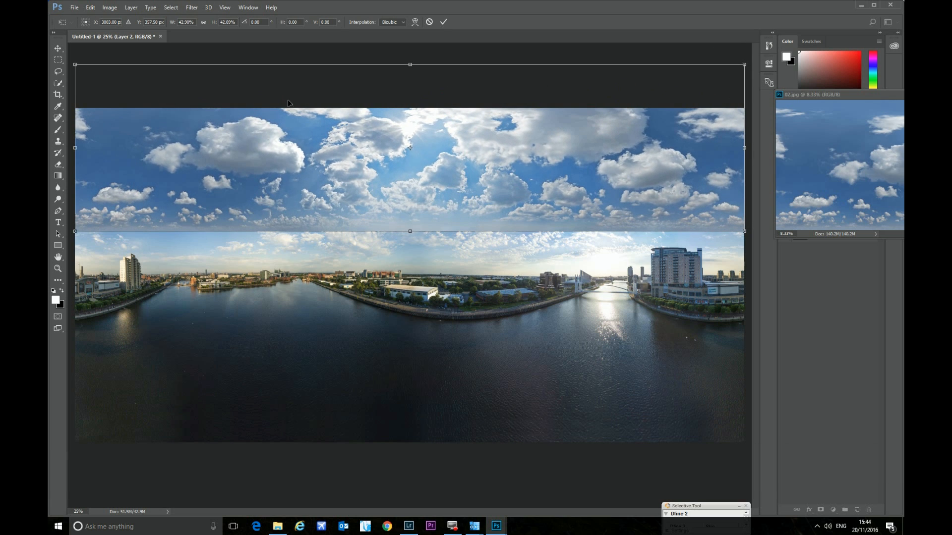
{"action": "left_click_drag", "start_coordinate": [272, 157], "coordinate": [273, 165]}
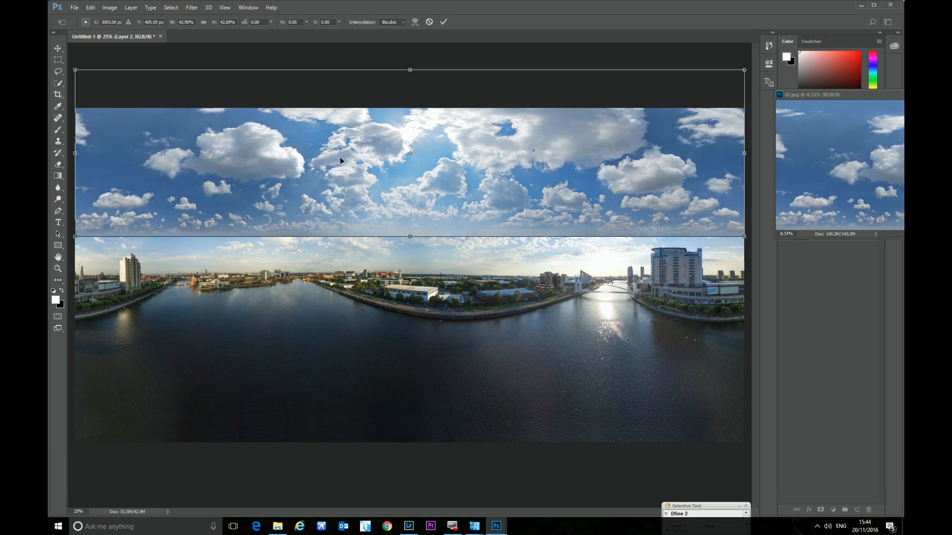
{"action": "key", "text": "Return"}
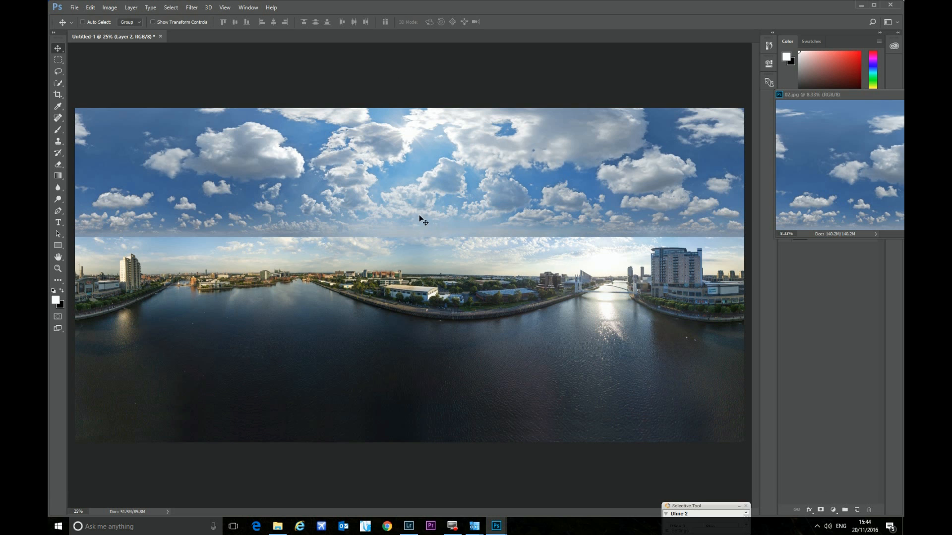
- Put away the floating 02.jpg window and add a layer mask to the sky layer
{"action": "left_click_drag", "start_coordinate": [874, 96], "coordinate": [476, 74]}
{"action": "left_click", "coordinate": [691, 67]}
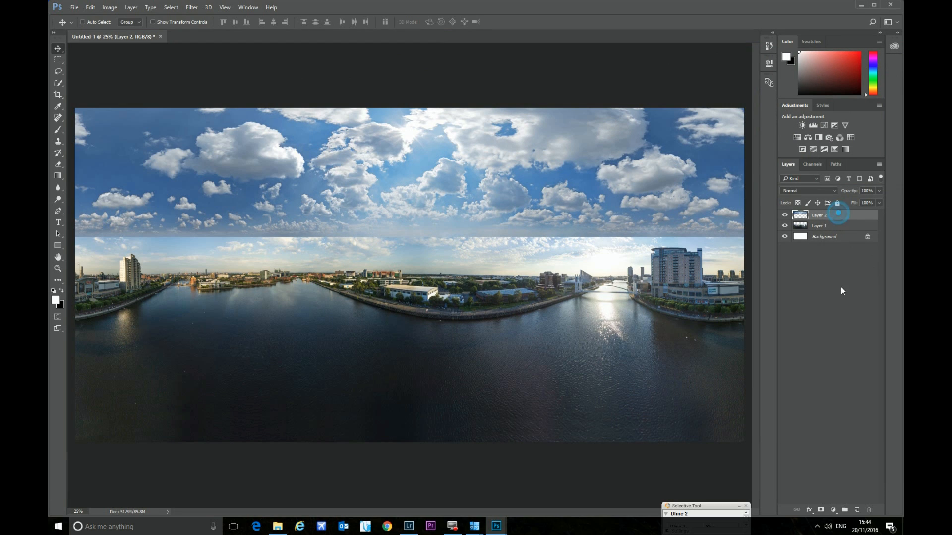
{"action": "left_click", "coordinate": [820, 510]}
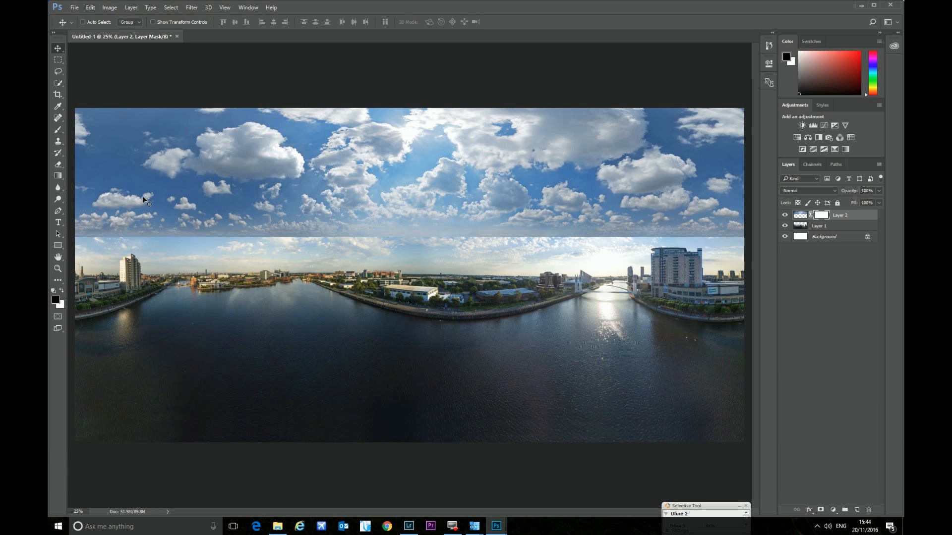
- Fade the sky layer's lower edge into the panorama by applying short, near-vertical black-to-white gradients to its mask, ending with one at the canvas's horizontal centre
{"action": "left_click", "coordinate": [58, 177]}
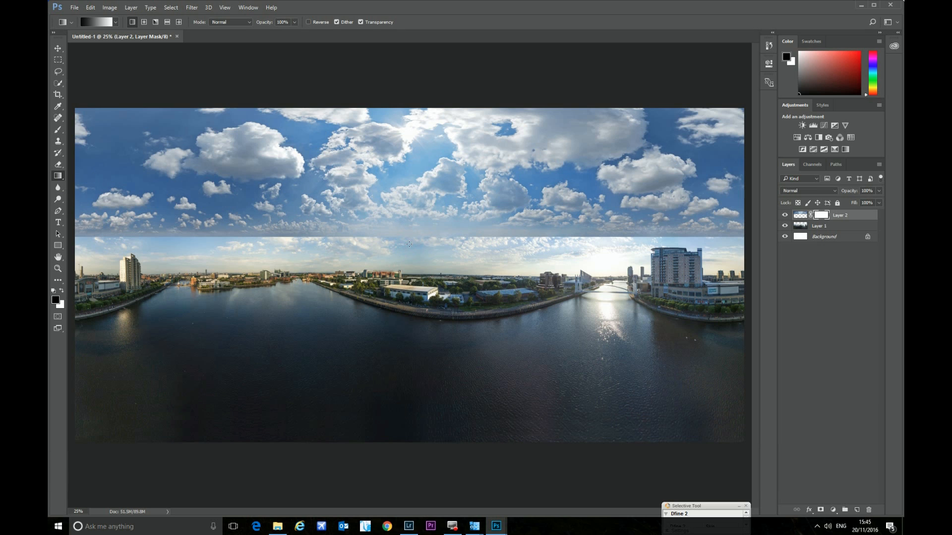
{"action": "left_click_drag", "start_coordinate": [409, 244], "coordinate": [410, 227]}
{"action": "left_click_drag", "start_coordinate": [409, 227], "coordinate": [408, 227]}
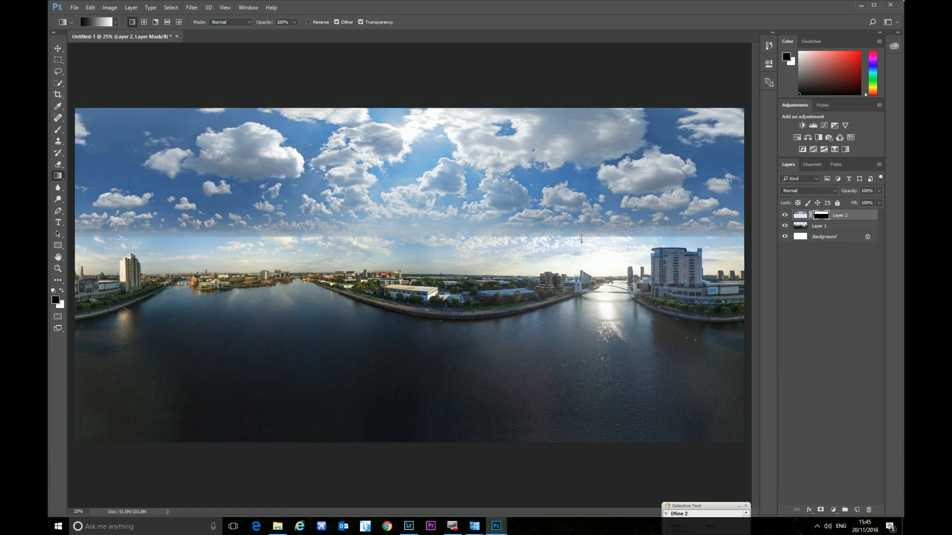
{"action": "left_click_drag", "start_coordinate": [581, 233], "coordinate": [582, 233]}
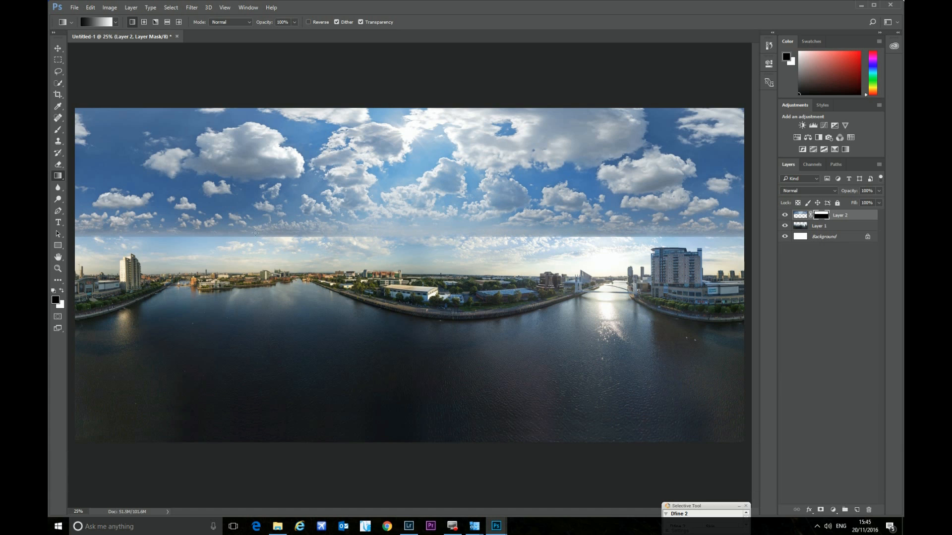
{"action": "left_click_drag", "start_coordinate": [172, 240], "coordinate": [170, 233]}
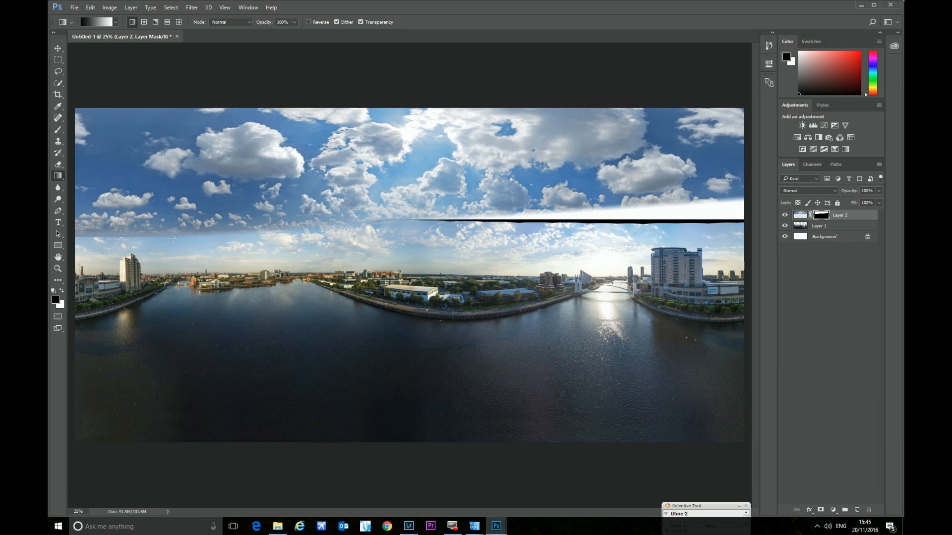
{"action": "left_click_drag", "start_coordinate": [394, 235], "coordinate": [395, 214]}
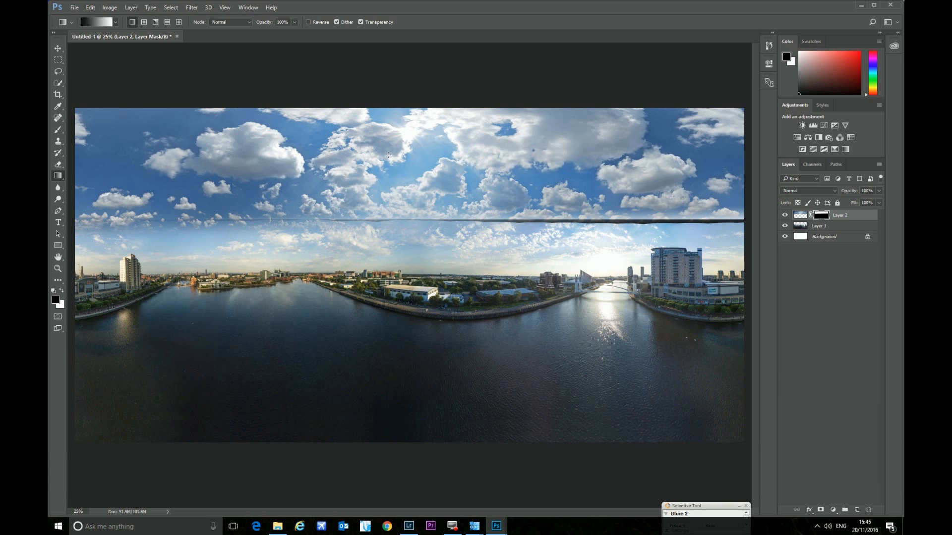
- Move the masked sky layer down to cover the dark seam above the panorama and flatten the image
{"action": "left_click", "coordinate": [57, 48]}
{"action": "left_click_drag", "start_coordinate": [375, 155], "coordinate": [375, 170]}
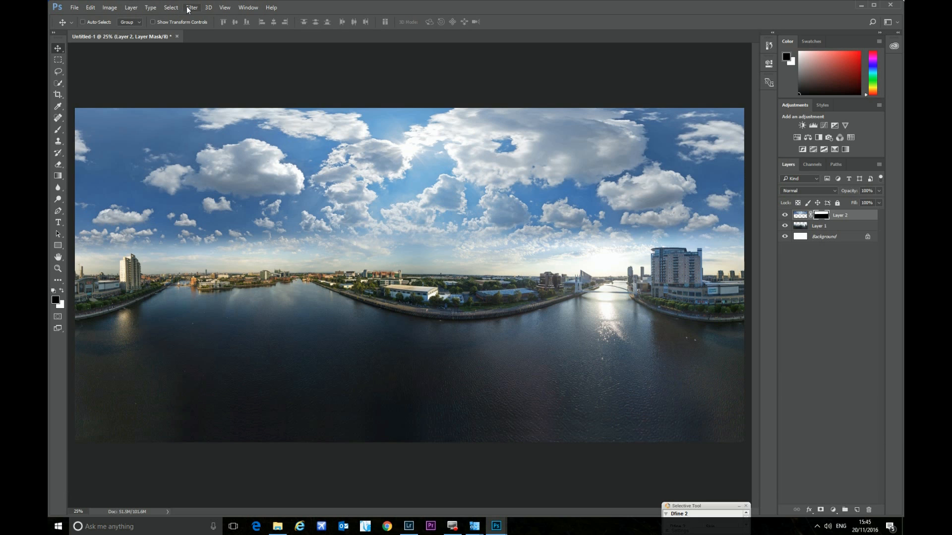
{"action": "left_click", "coordinate": [131, 8]}
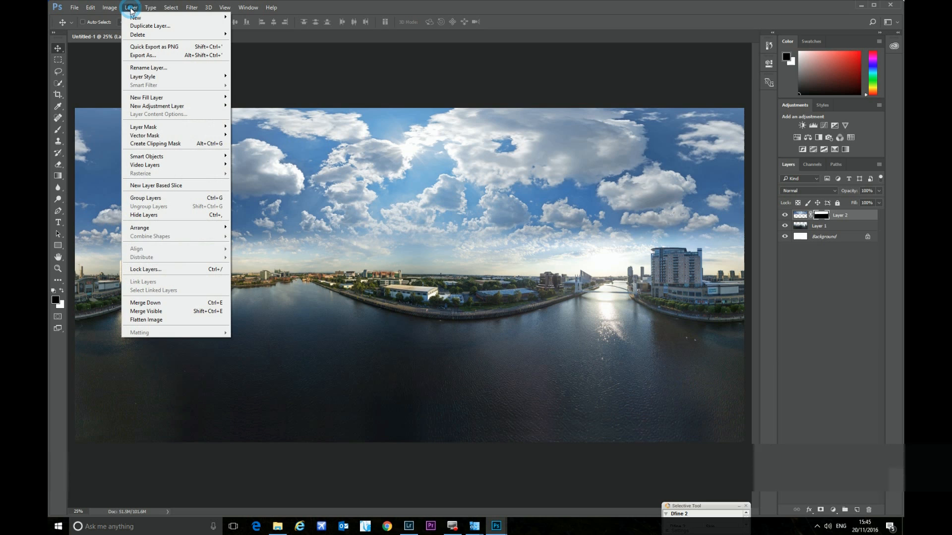
{"action": "left_click", "coordinate": [156, 320]}
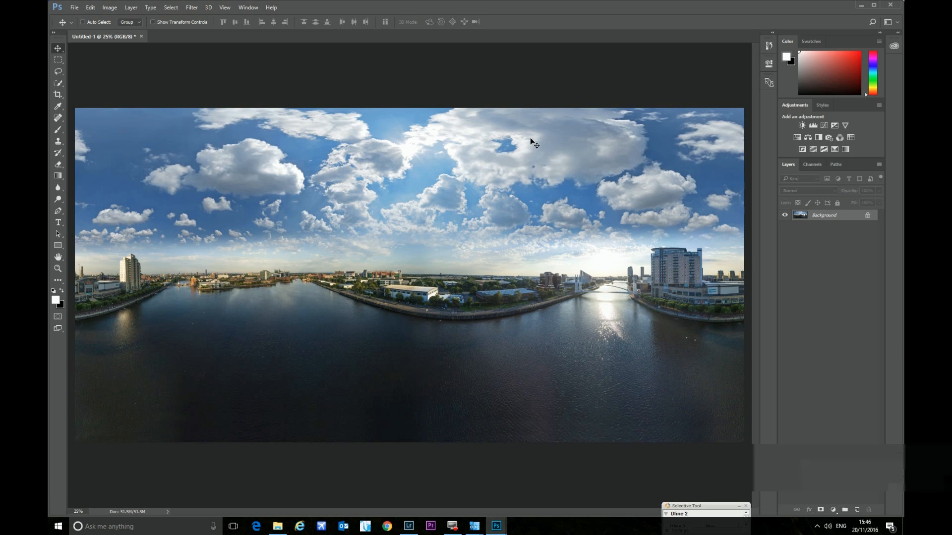
- Clone cloud over the bright sun in the upper sky with a 275 px Clone Stamp brush, and undo the extra stroke near the horizon
{"action": "left_click", "coordinate": [58, 141]}
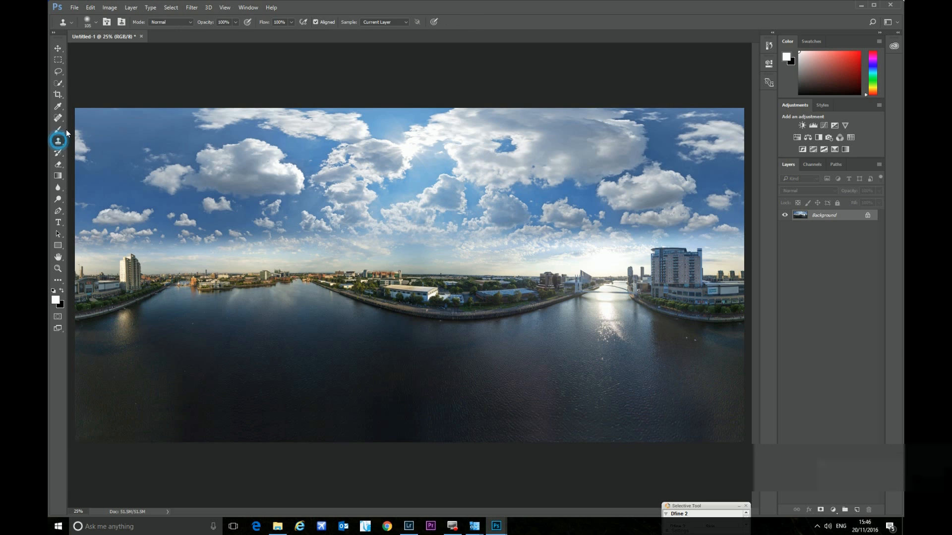
{"action": "left_click", "coordinate": [96, 22]}
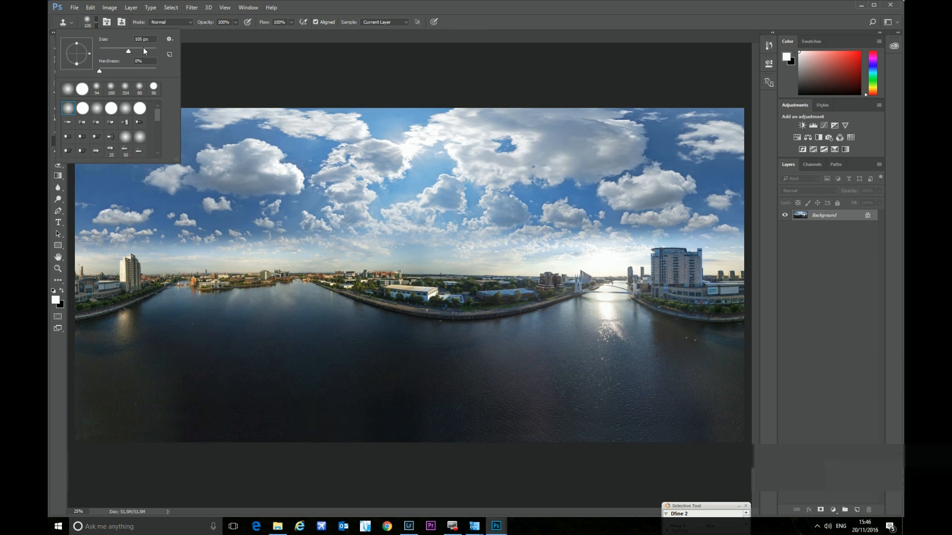
{"action": "key", "text": "BackSpace"}
{"action": "left_click", "coordinate": [389, 152]}
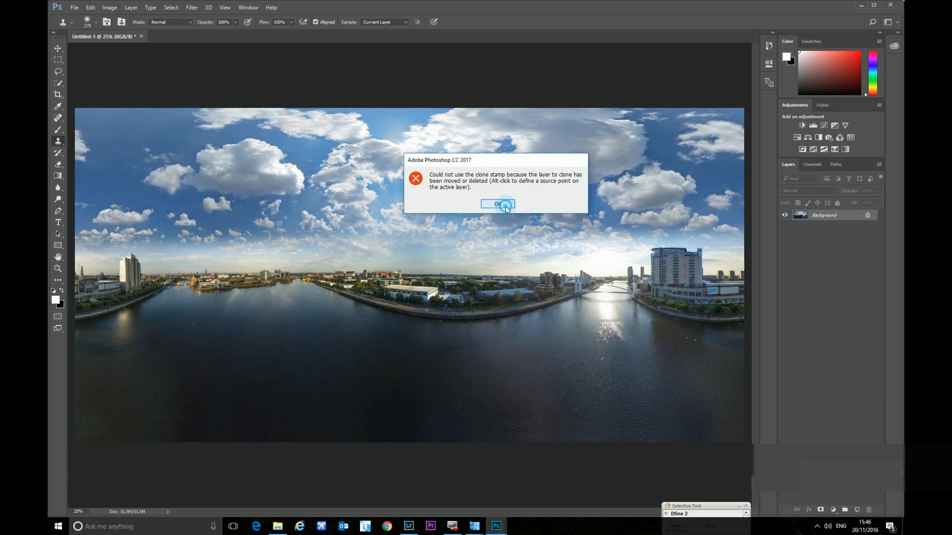
{"action": "left_click", "coordinate": [496, 204]}
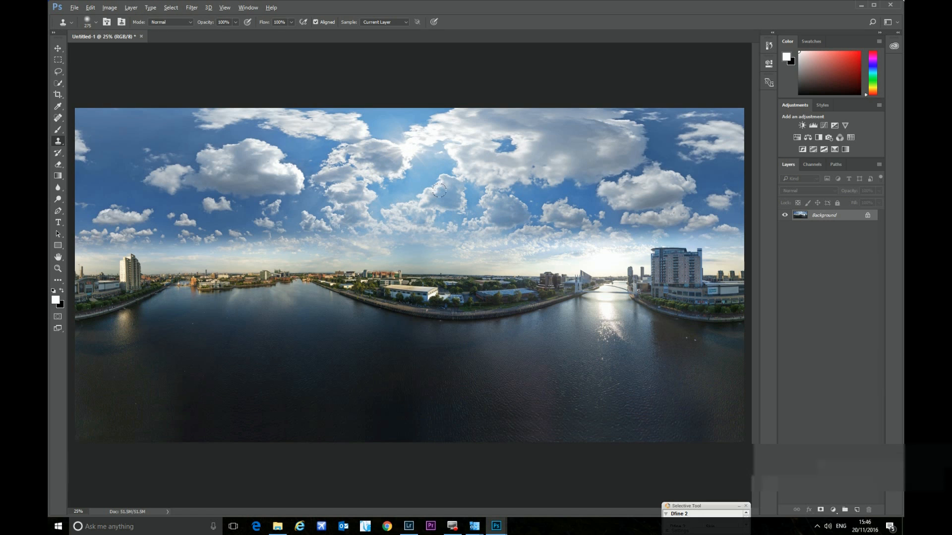
{"action": "left_click", "coordinate": [439, 190], "text": "alt"}
{"action": "mouse_move", "coordinate": [412, 150]}
{"action": "left_mouse_down"}
{"action": "mouse_move", "coordinate": [407, 142]}
{"action": "mouse_move", "coordinate": [397, 154]}
{"action": "mouse_move", "coordinate": [406, 133]}
{"action": "mouse_move", "coordinate": [429, 139]}
{"action": "mouse_move", "coordinate": [400, 162]}
{"action": "mouse_move", "coordinate": [374, 156]}
{"action": "mouse_move", "coordinate": [388, 131]}
{"action": "left_mouse_up"}
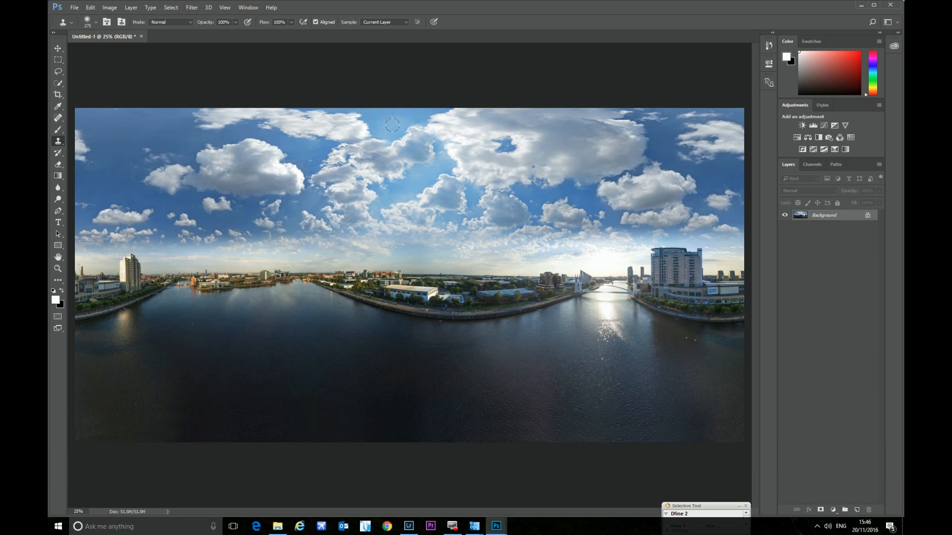
{"action": "left_click_drag", "start_coordinate": [349, 229], "coordinate": [380, 248]}
{"action": "key", "text": "ctrl+z"}
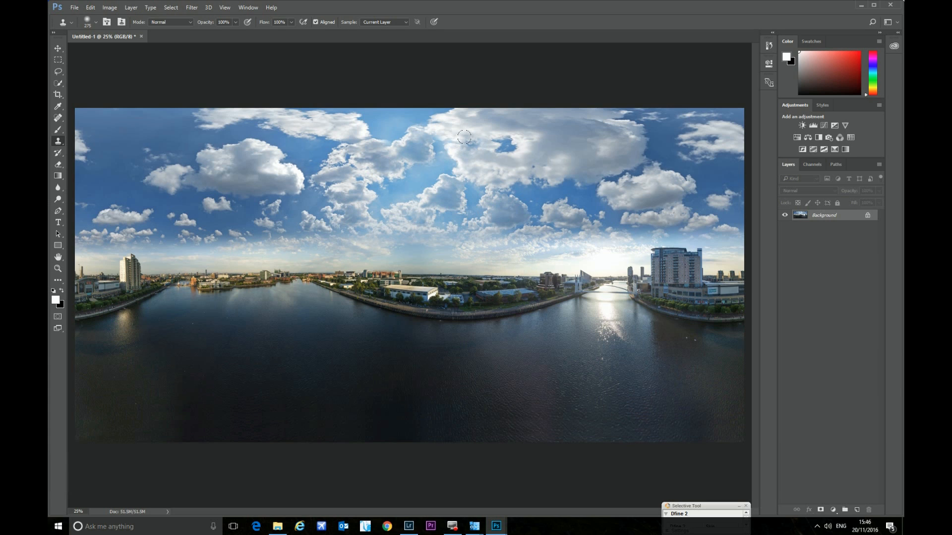
{"action": "left_click", "coordinate": [482, 156], "text": "alt"}
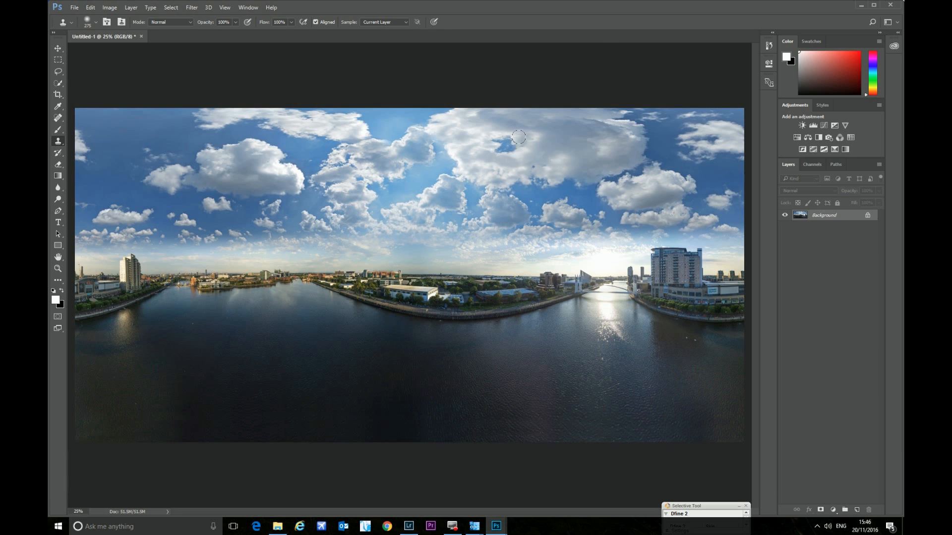
{"action": "mouse_move", "coordinate": [616, 263]}
{"action": "left_mouse_down"}
{"action": "mouse_move", "coordinate": [640, 268]}
{"action": "mouse_move", "coordinate": [614, 267]}
{"action": "left_mouse_up"}
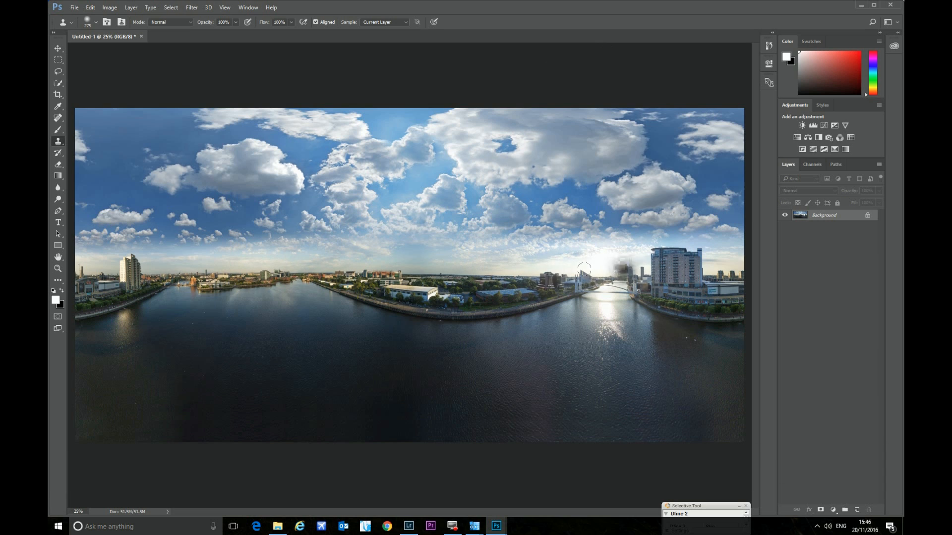
{"action": "key", "text": "ctrl+z"}
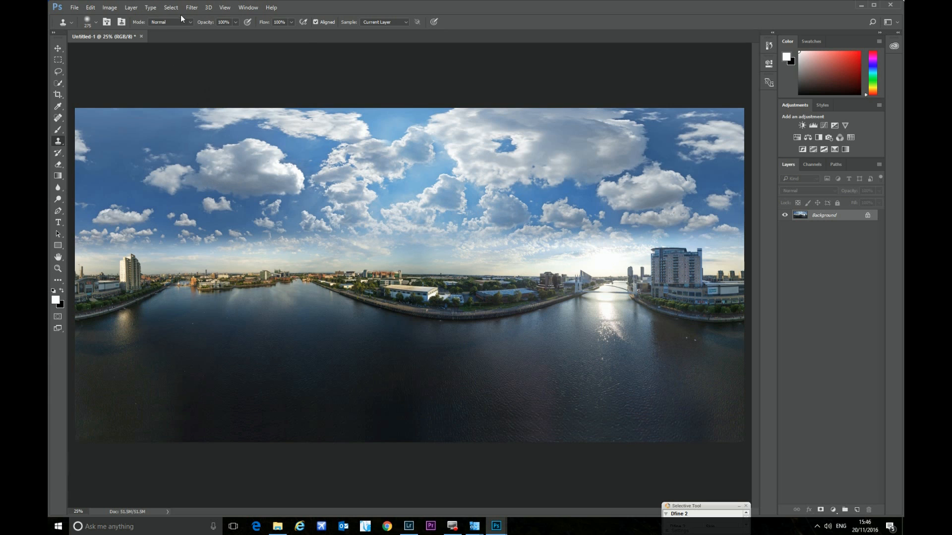
- Apply the Color Efex Pro 4 Skylight Filter to the panorama and flatten the image
{"action": "left_click", "coordinate": [191, 7]}
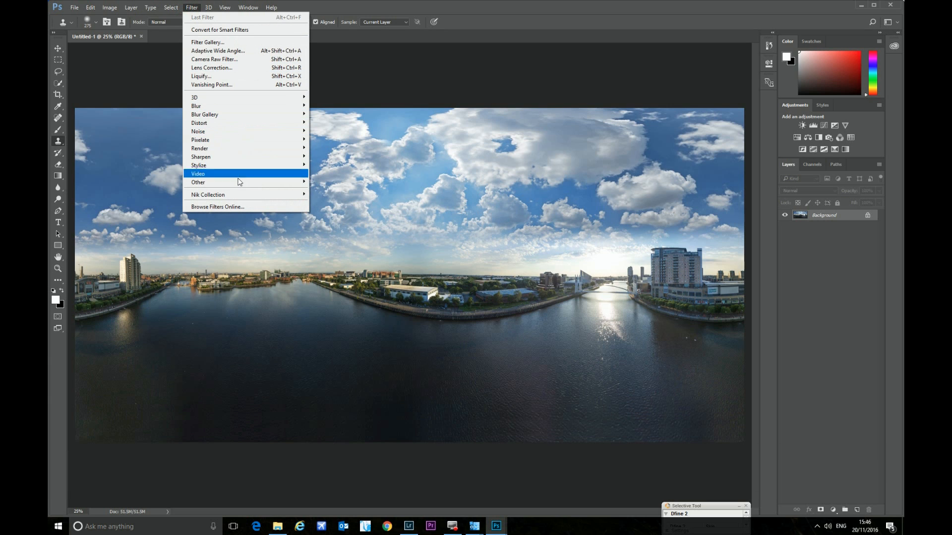
{"action": "mouse_move", "coordinate": [248, 194]}
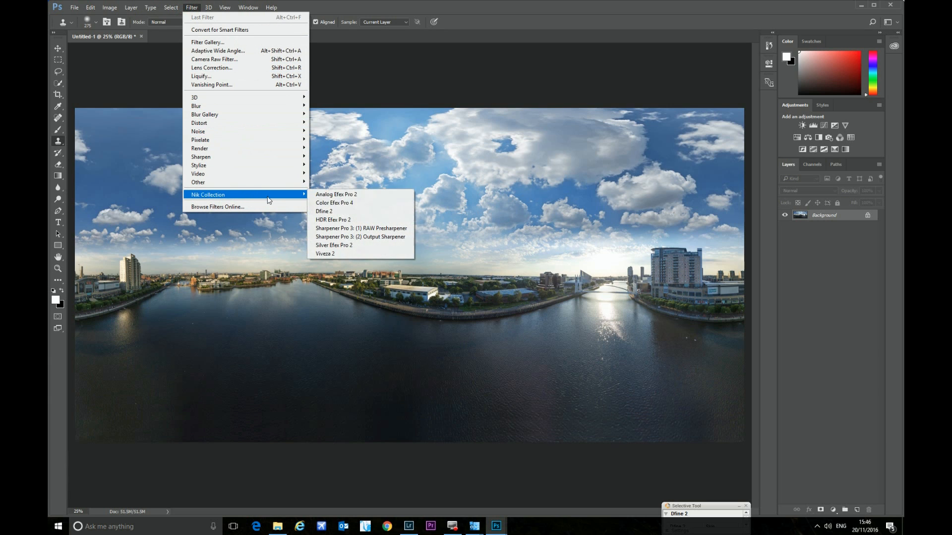
{"action": "left_click", "coordinate": [340, 209]}
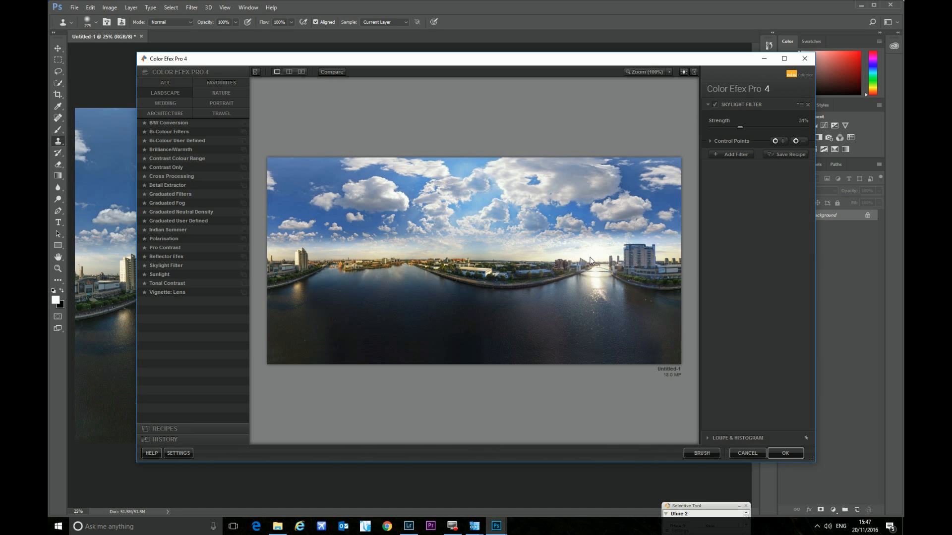
{"action": "left_click", "coordinate": [785, 453]}
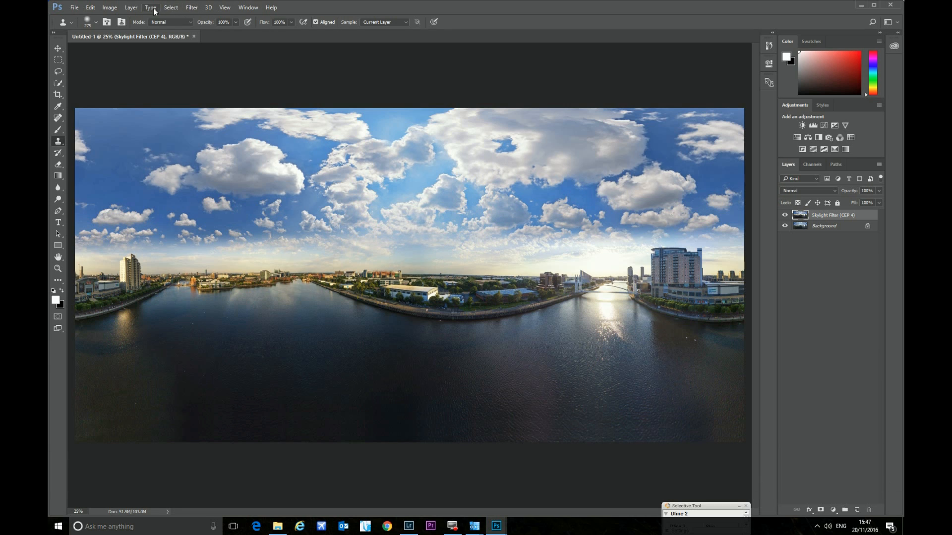
{"action": "left_click", "coordinate": [131, 7]}
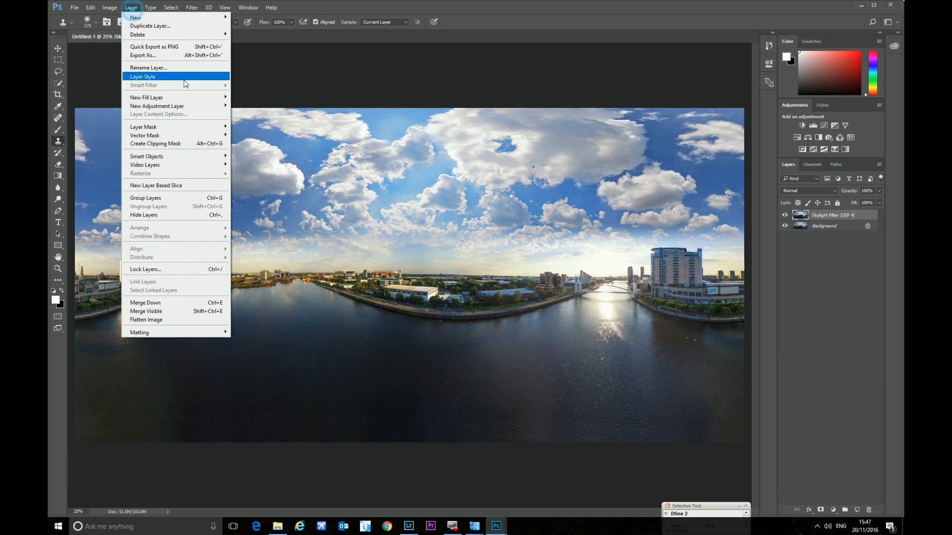
{"action": "left_click", "coordinate": [194, 320]}
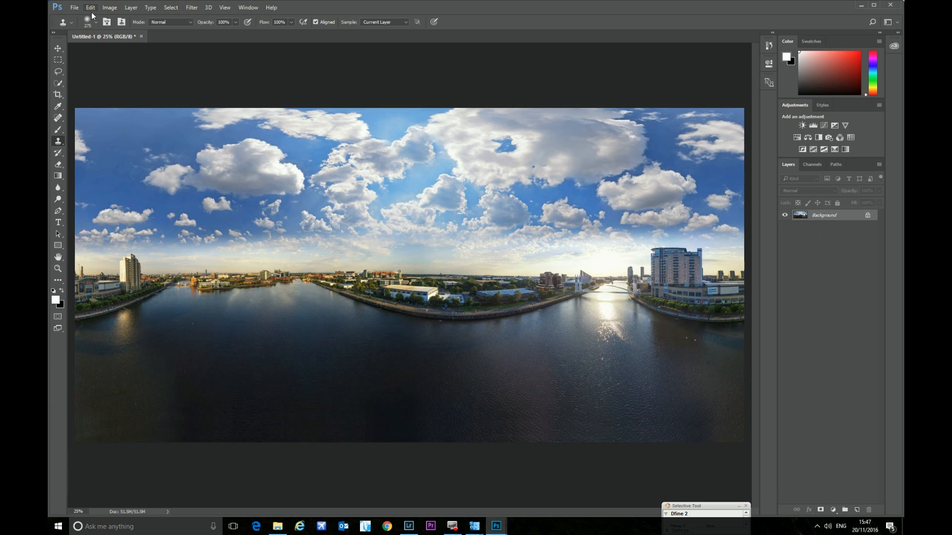
- Try to save the panorama as a JPEG on the Desktop under the existing name slaford quay's.jpg
{"action": "left_click", "coordinate": [75, 8]}
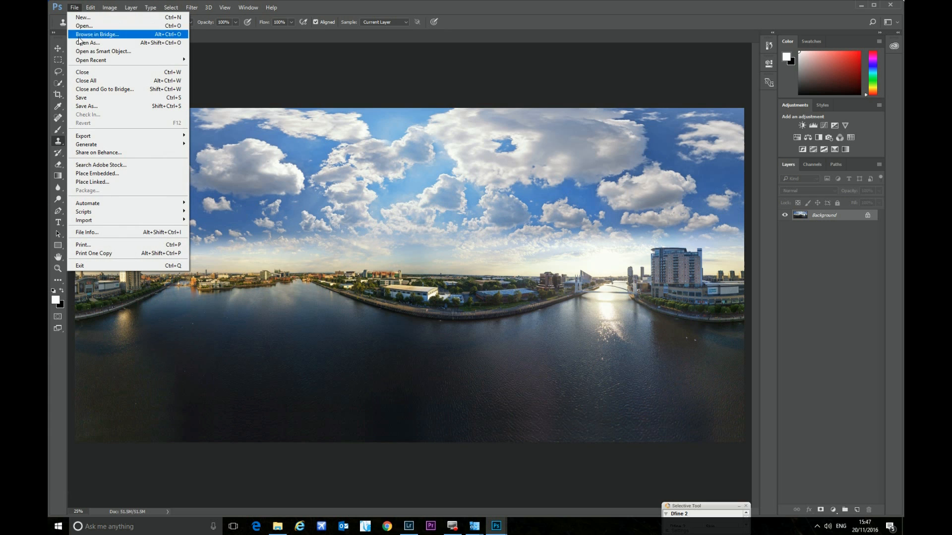
{"action": "left_click", "coordinate": [94, 105]}
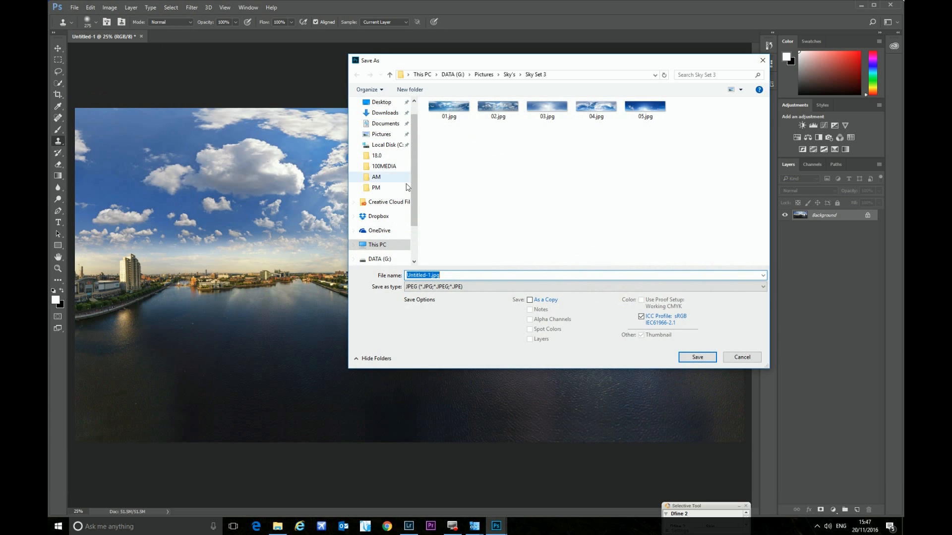
{"action": "left_click", "coordinate": [379, 102]}
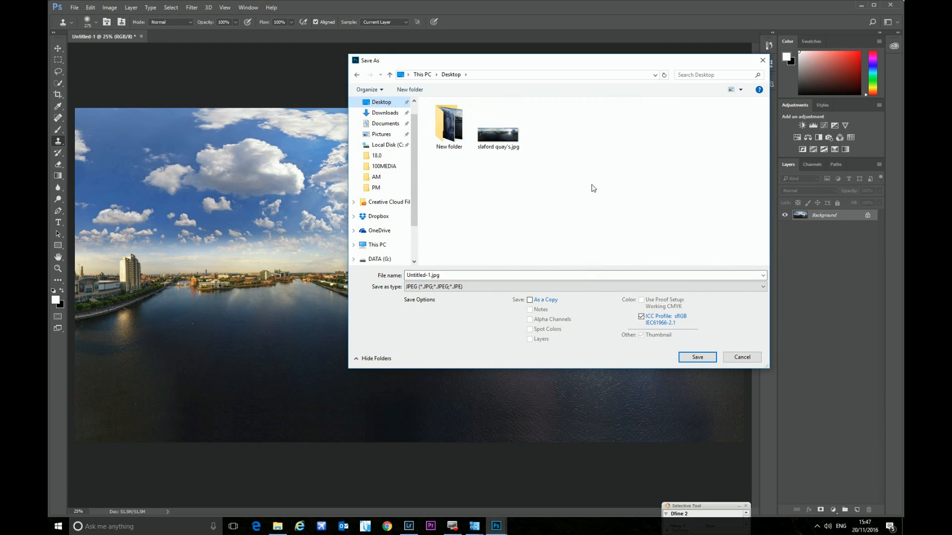
{"action": "left_click", "coordinate": [500, 134]}
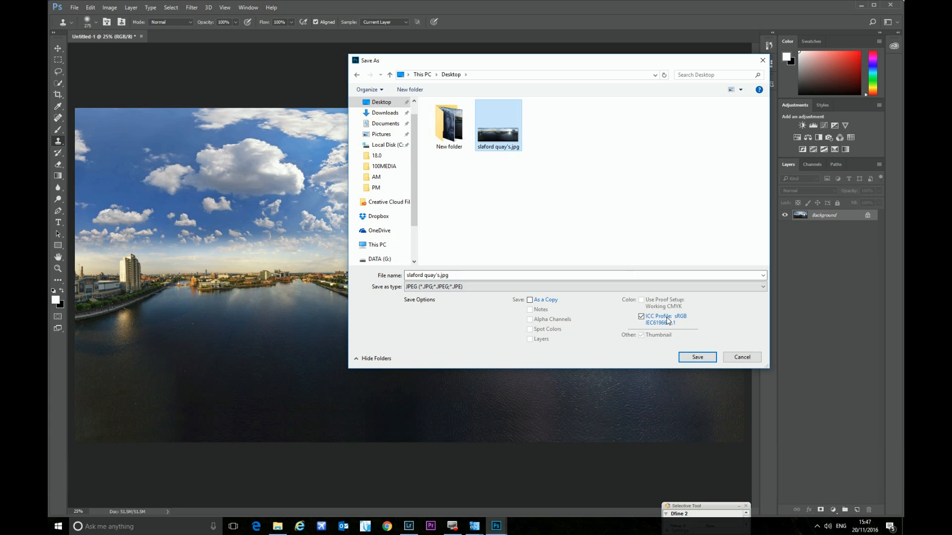
{"action": "left_click", "coordinate": [690, 354]}
{"action": "left_click", "coordinate": [496, 264]}
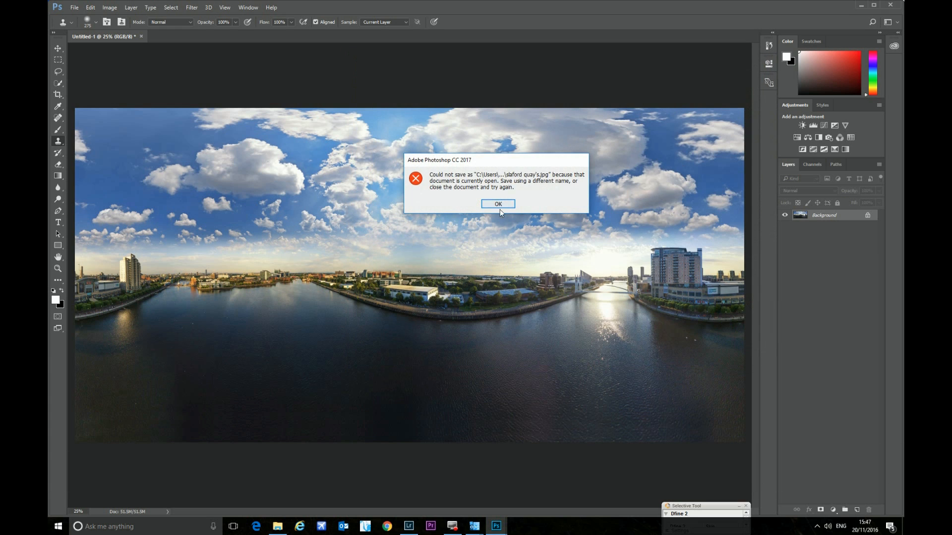
{"action": "left_click", "coordinate": [500, 208]}
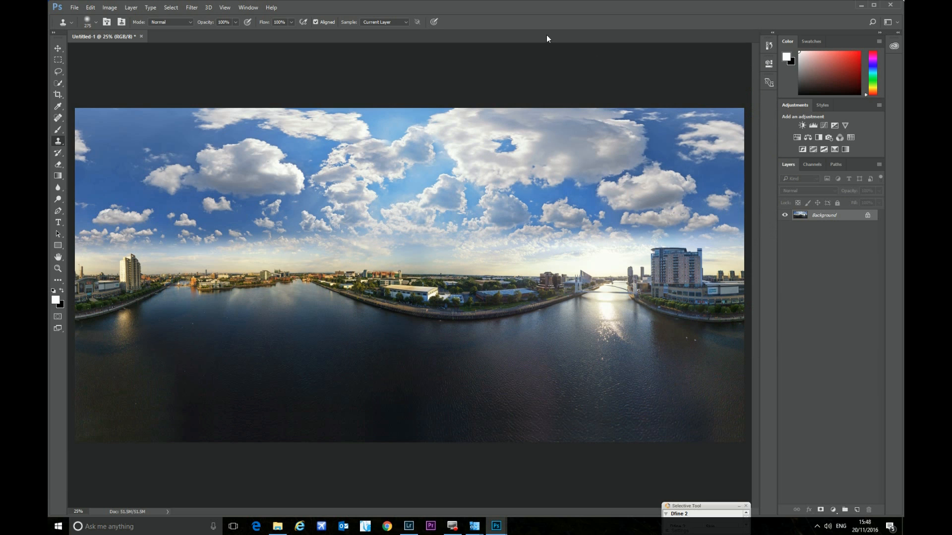
- Save the panorama on the Desktop as a JPEG named slaford quay'spano.jpg, based on the existing file's name
{"action": "left_click", "coordinate": [75, 8]}
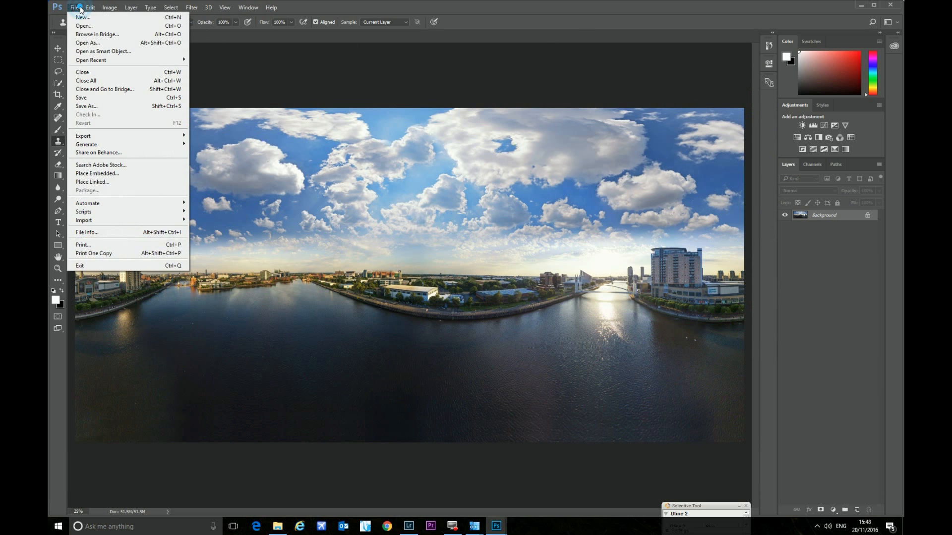
{"action": "left_click", "coordinate": [87, 106]}
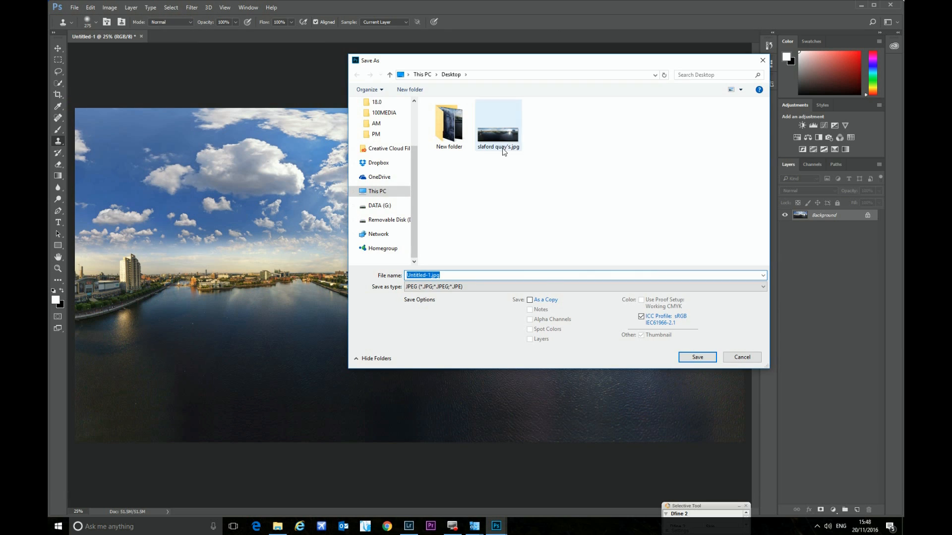
{"action": "left_click", "coordinate": [497, 133]}
{"action": "left_click", "coordinate": [436, 276]}
{"action": "left_click", "coordinate": [440, 277]}
{"action": "left_click", "coordinate": [436, 276]}
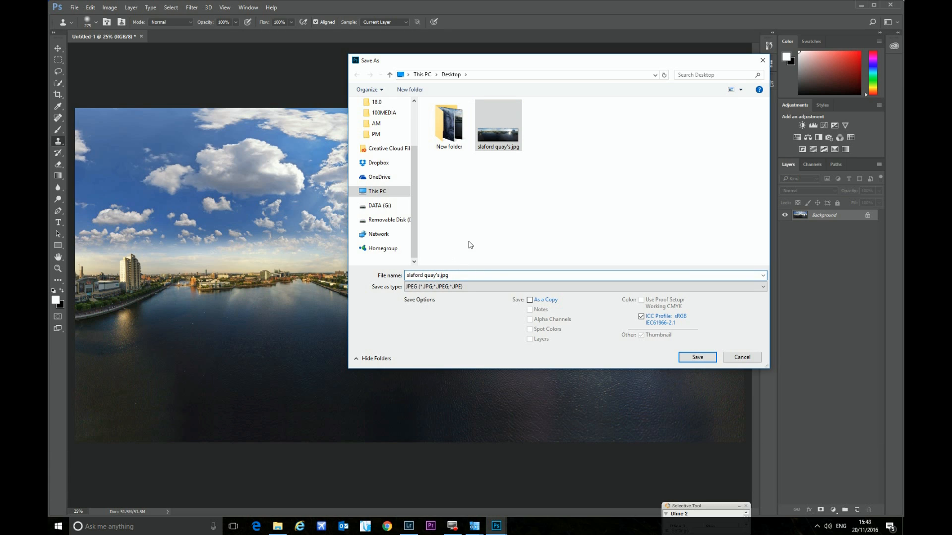
{"action": "type", "text": "edit"}
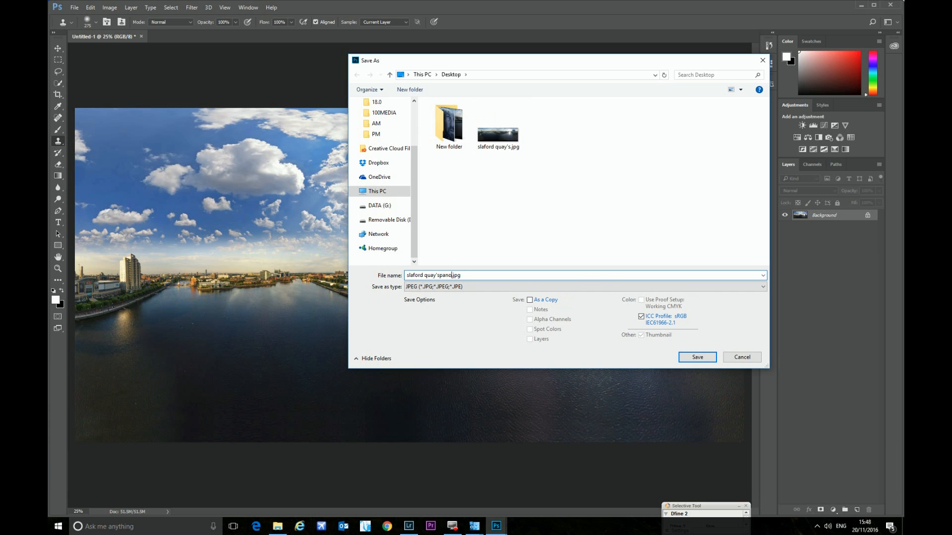
{"action": "key", "text": "Return"}
{"action": "left_click", "coordinate": [523, 149]}
{"action": "key", "text": "s"}
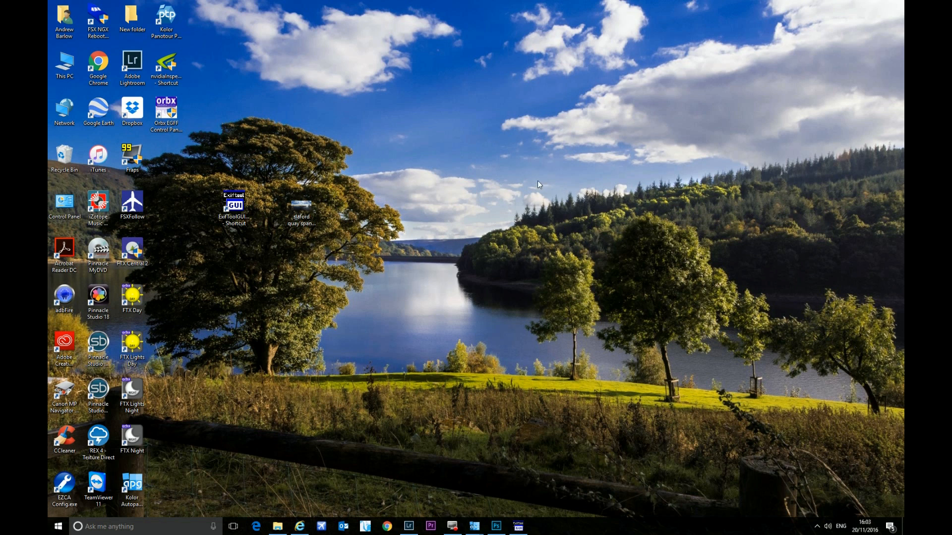
- Switch to ExifToolGUI from its desktop shortcut and select slaford quay'spano.jpg in the Desktop folder
{"action": "left_click", "coordinate": [304, 211]}
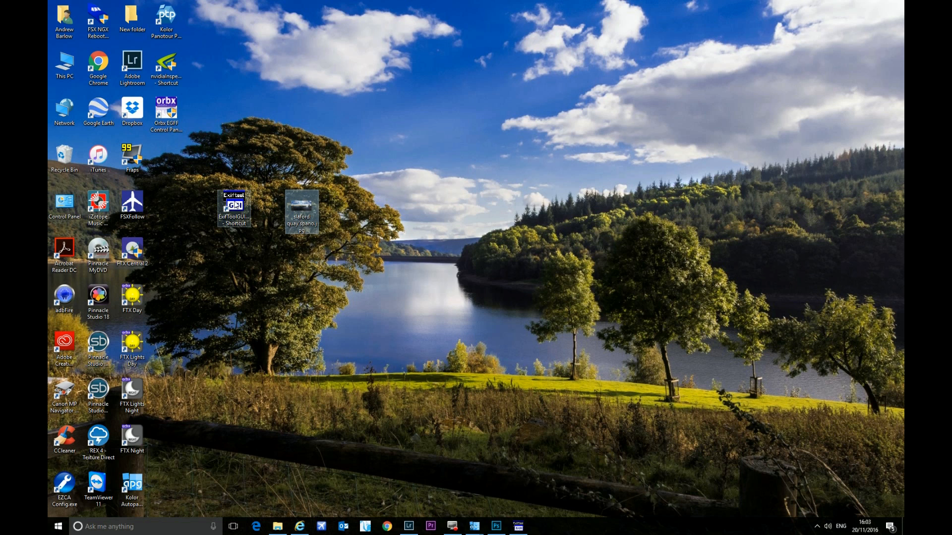
{"action": "double_click", "coordinate": [238, 208]}
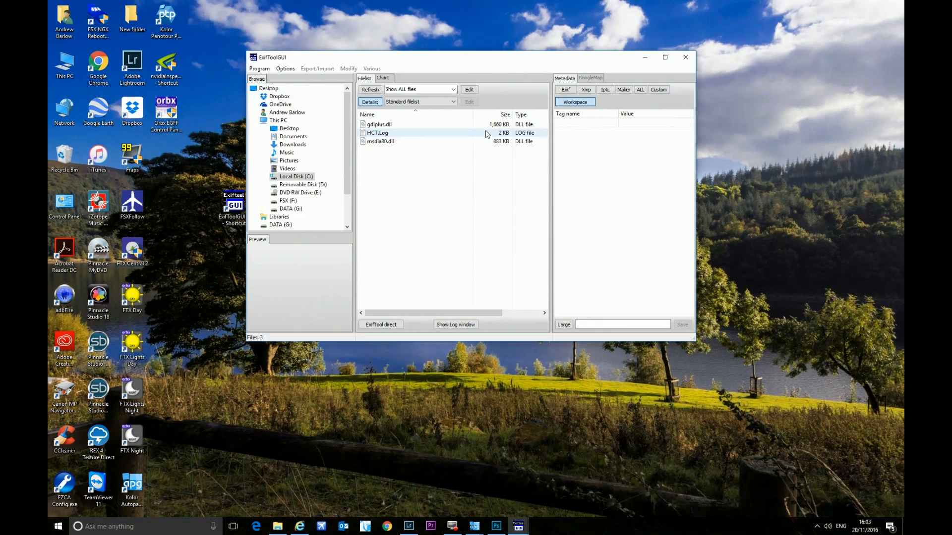
{"action": "left_click_drag", "start_coordinate": [473, 59], "coordinate": [602, 76]}
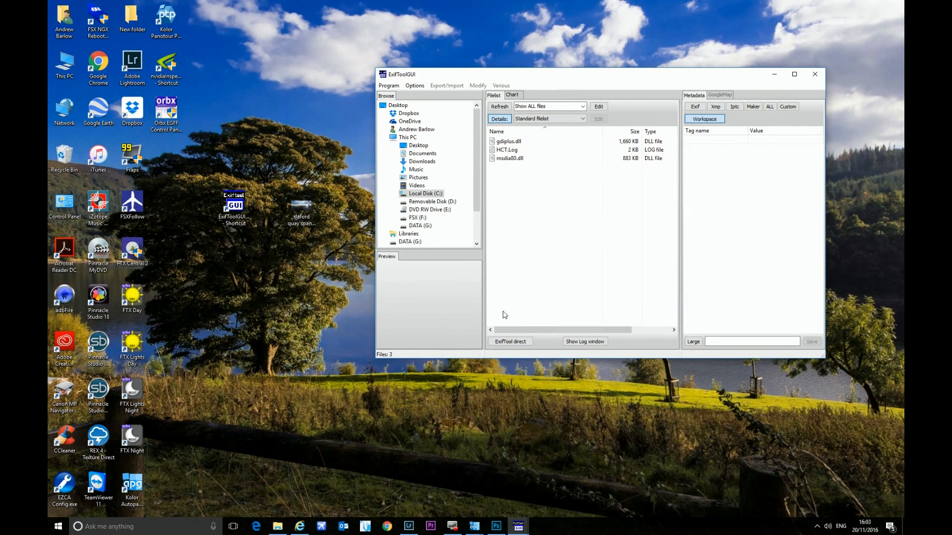
{"action": "left_click", "coordinate": [418, 145]}
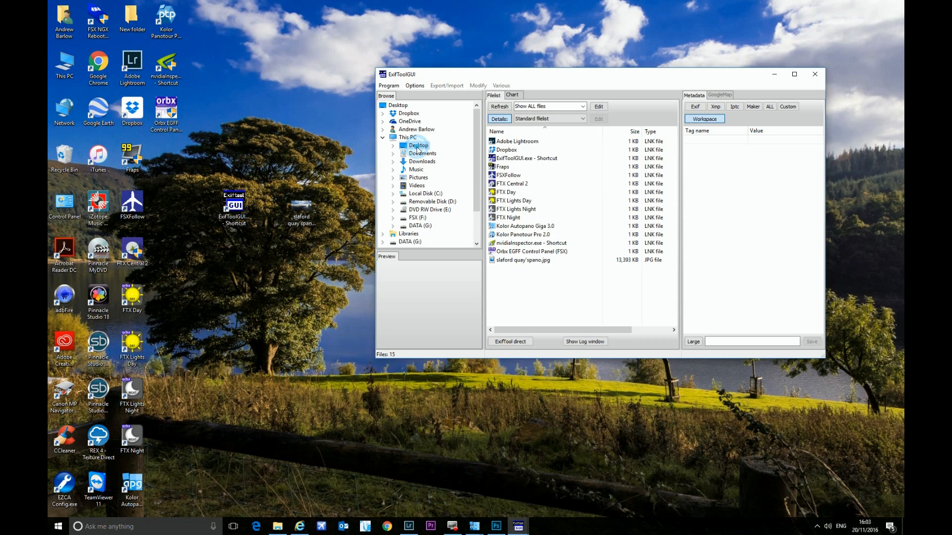
{"action": "left_click", "coordinate": [525, 261]}
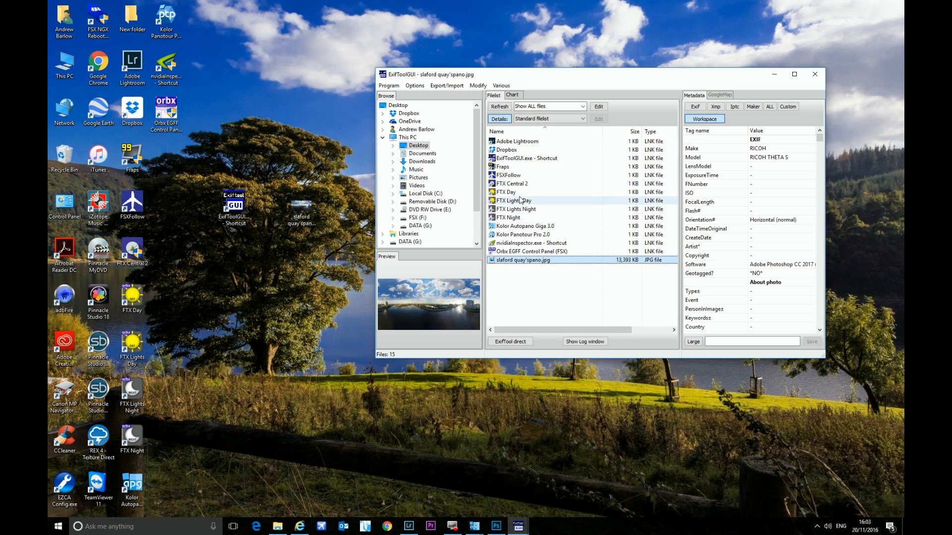
- Load the GPano2.ini workspace definition file for the panorama's metadata and shift the ExifToolGUI window toward the middle of the desktop
{"action": "left_click", "coordinate": [390, 86]}
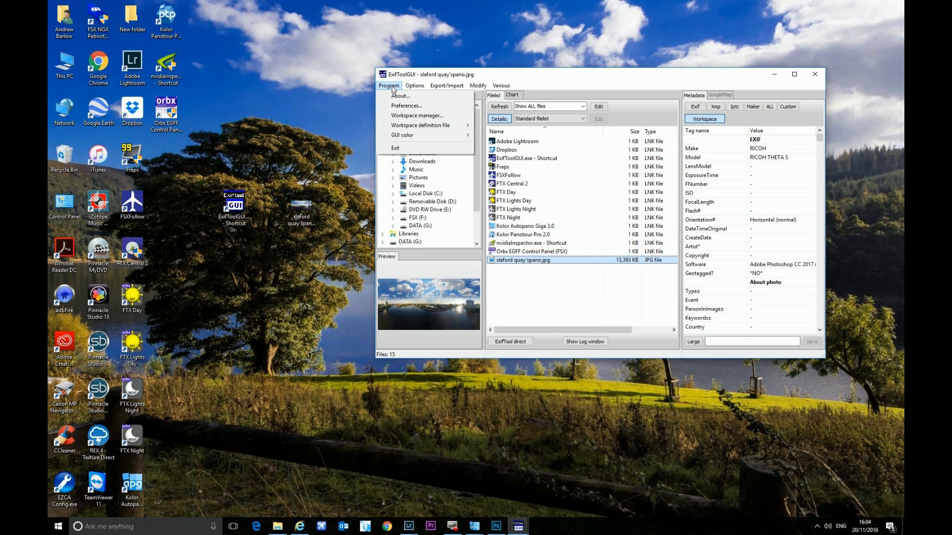
{"action": "mouse_move", "coordinate": [415, 127]}
{"action": "left_click", "coordinate": [503, 127]}
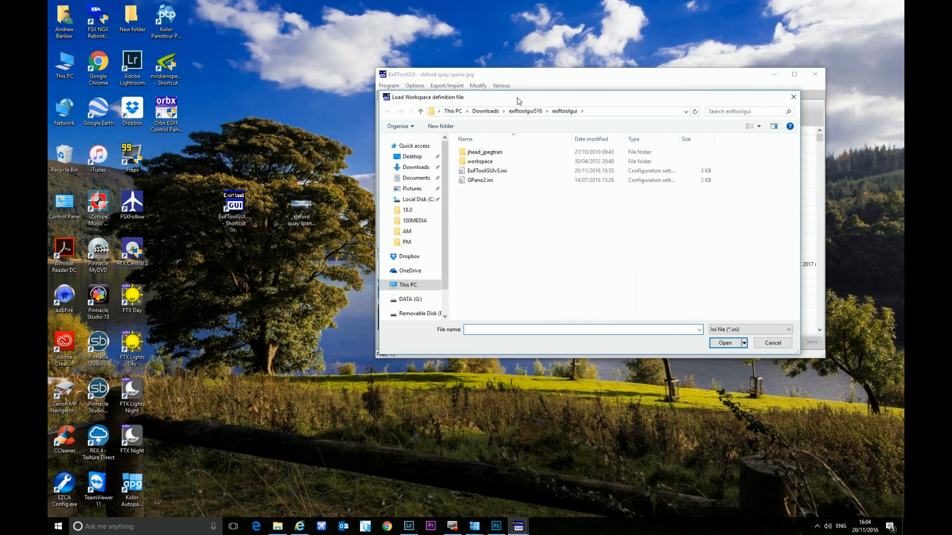
{"action": "left_click", "coordinate": [480, 181]}
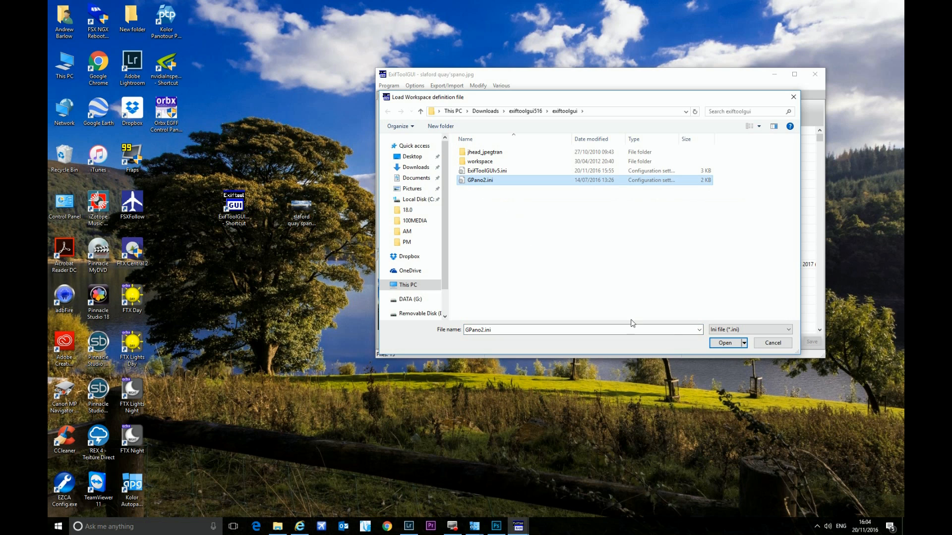
{"action": "left_click", "coordinate": [725, 342]}
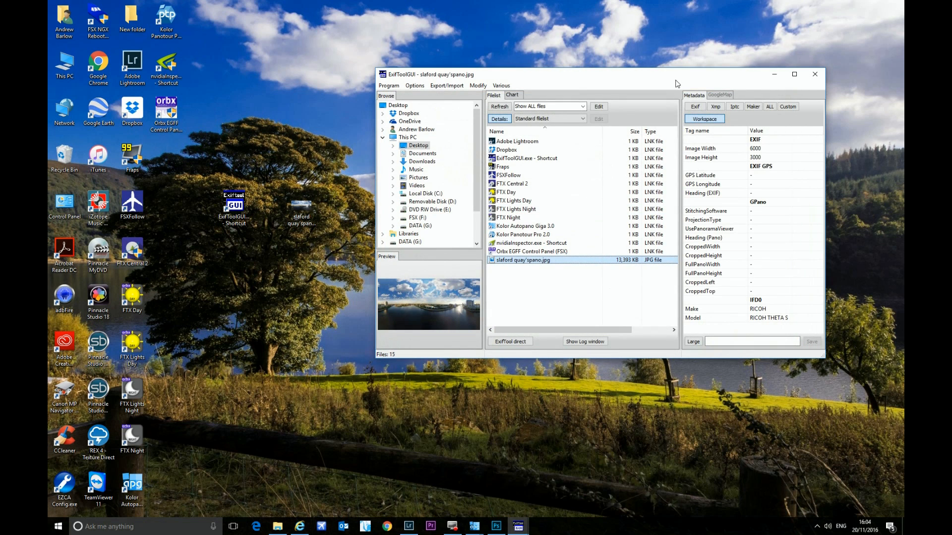
{"action": "left_click_drag", "start_coordinate": [675, 79], "coordinate": [521, 73]}
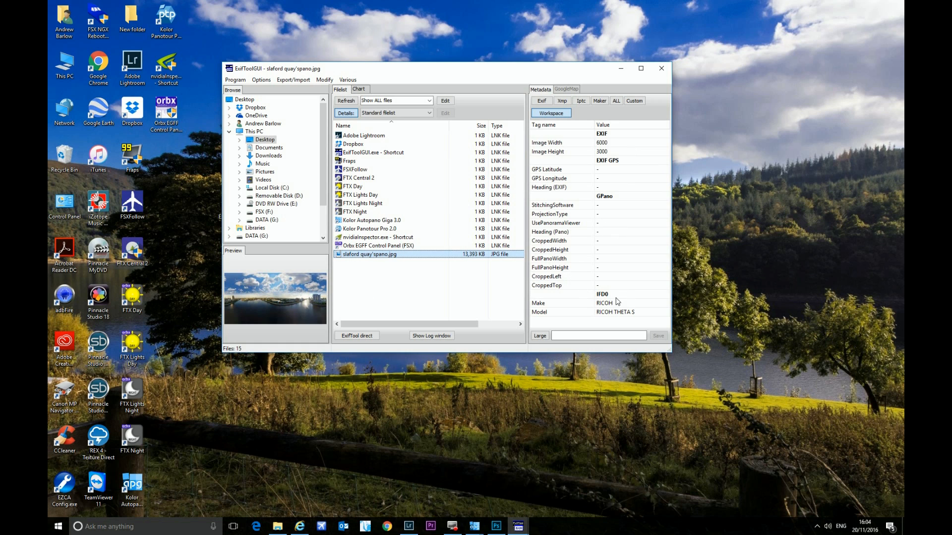
- Open the panorama's Make tag under IFD0 for editing
{"action": "left_click", "coordinate": [575, 304]}
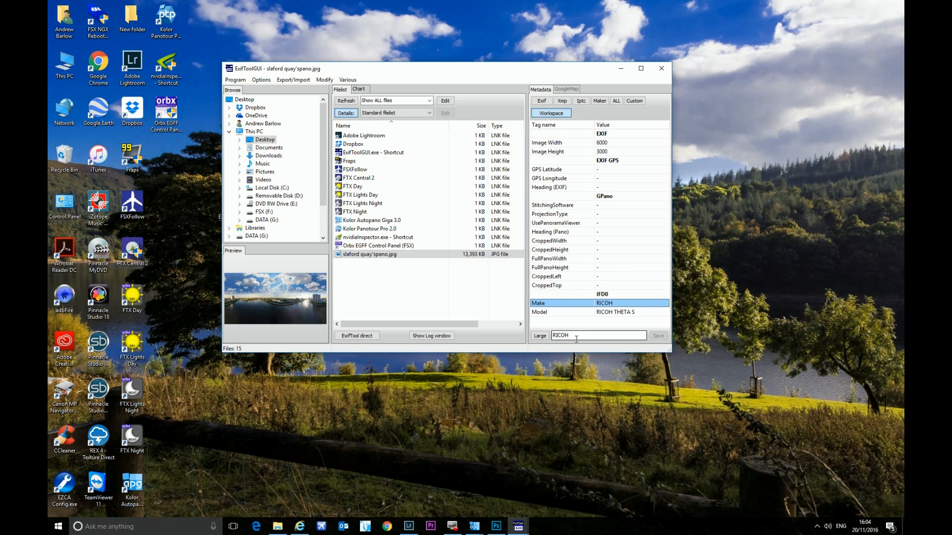
{"action": "left_click", "coordinate": [574, 304]}
{"action": "left_click", "coordinate": [572, 310]}
{"action": "left_click", "coordinate": [572, 303]}
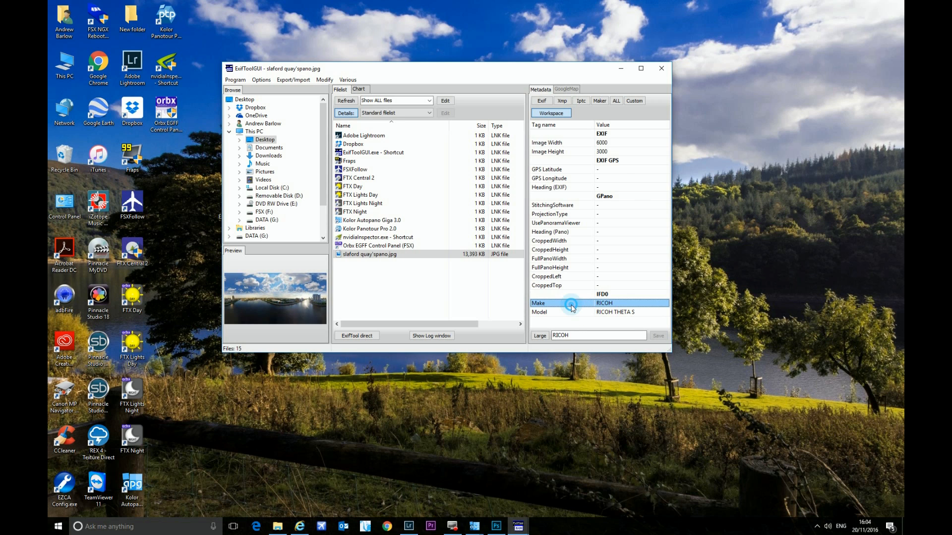
{"action": "double_click", "coordinate": [576, 336]}
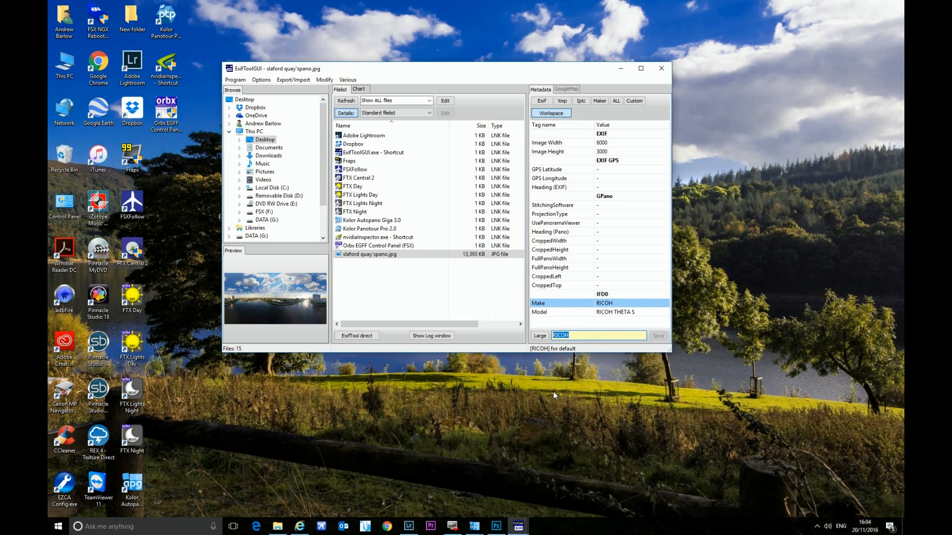
{"action": "left_click", "coordinate": [594, 335]}
- Enter RICOH THETA S as the value of the Model tag under IFD0
{"action": "left_click", "coordinate": [570, 312]}
{"action": "left_click", "coordinate": [635, 313]}
{"action": "left_click", "coordinate": [635, 313]}
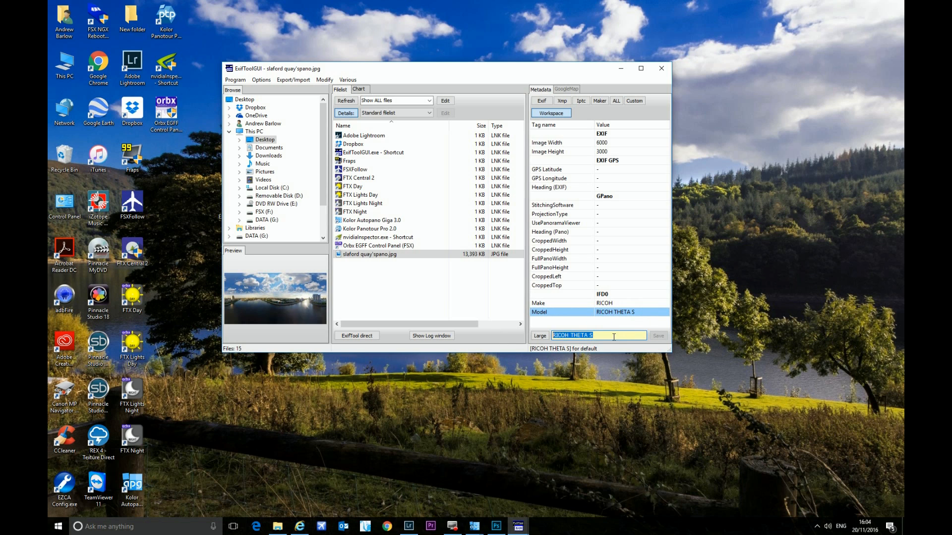
{"action": "left_click", "coordinate": [613, 336]}
{"action": "key", "text": "Return"}
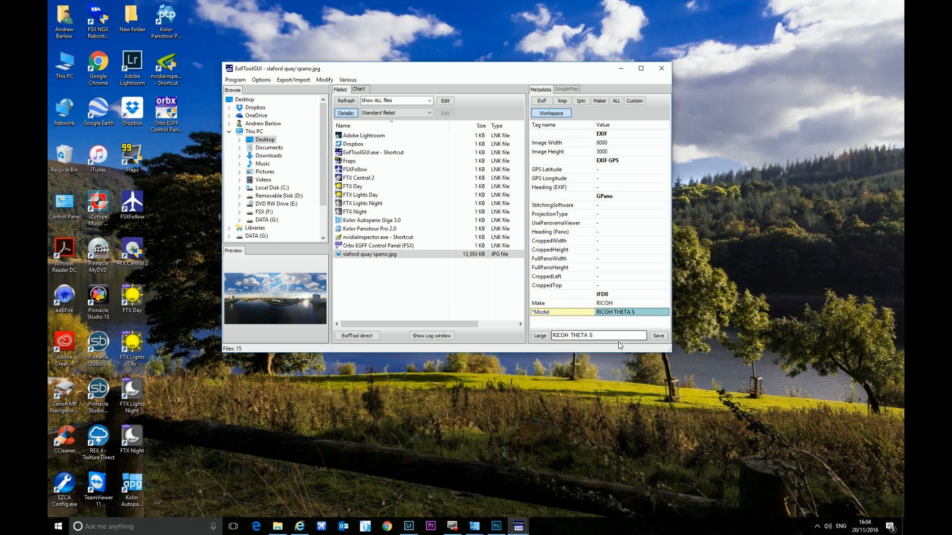
- Save the edited camera tags to the panorama file and leave ExifToolGUI for the Roundme profile page in Internet Explorer
{"action": "left_click", "coordinate": [663, 338]}
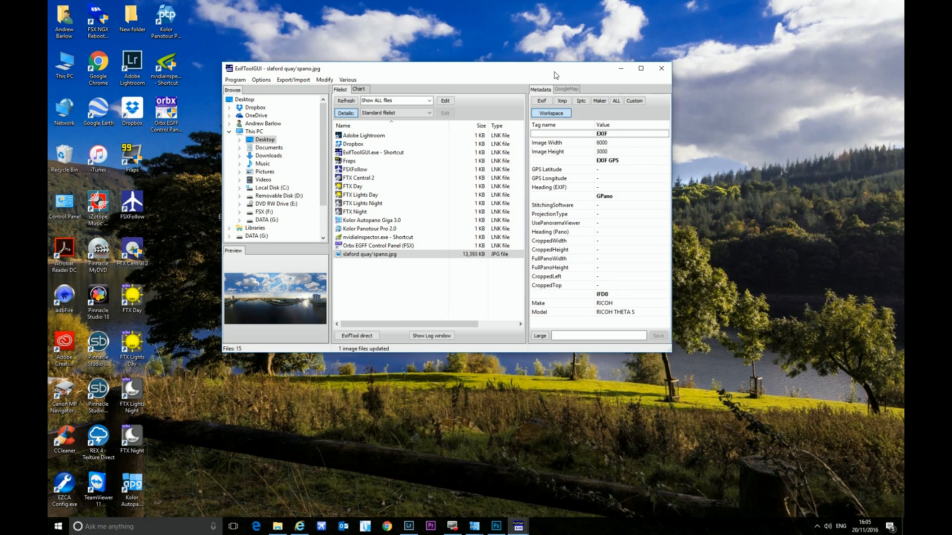
{"action": "left_click", "coordinate": [661, 68]}
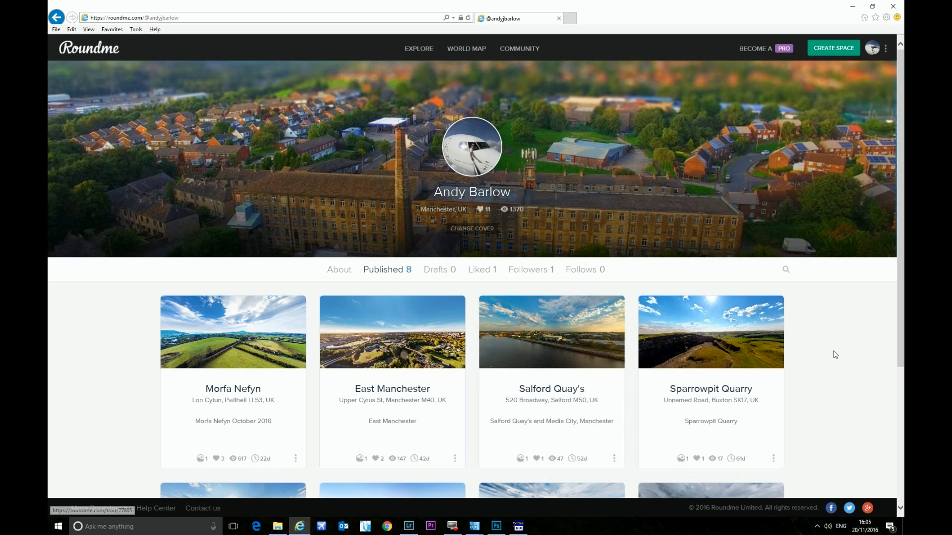
- Browse the published panoramas on the Roundme profile and open the Salford Quay's tour
{"action": "scroll", "coordinate": [837, 322], "scroll_direction": "down", "scroll_amount": 3}
{"action": "scroll", "coordinate": [837, 272], "scroll_direction": "down", "scroll_amount": 2}
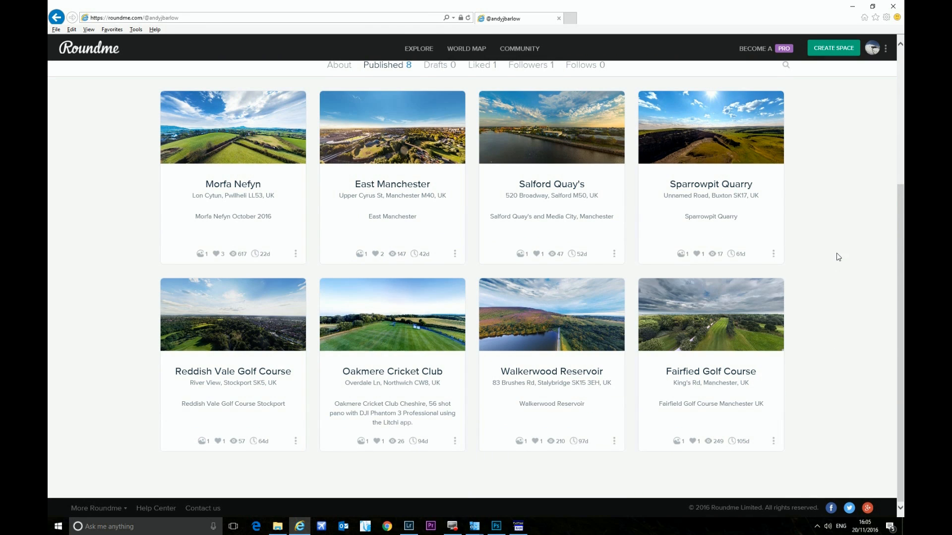
{"action": "scroll", "coordinate": [835, 297], "scroll_direction": "up", "scroll_amount": 4}
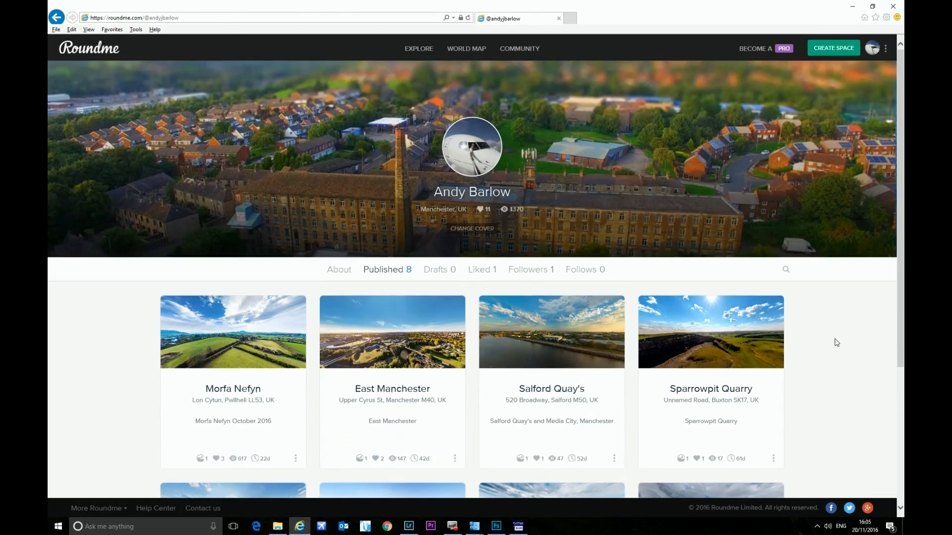
{"action": "scroll", "coordinate": [836, 322], "scroll_direction": "down", "scroll_amount": 4}
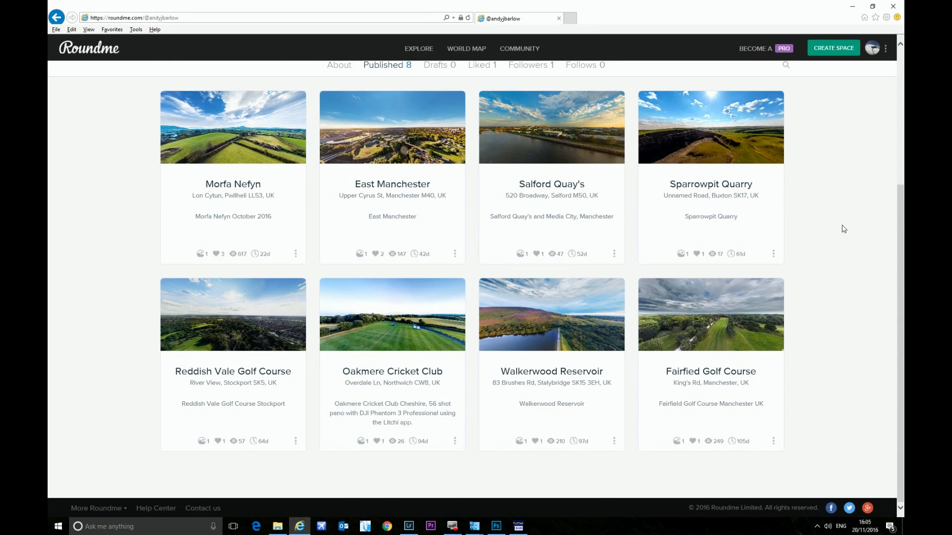
{"action": "scroll", "coordinate": [845, 258], "scroll_direction": "up", "scroll_amount": 4}
{"action": "scroll", "coordinate": [844, 332], "scroll_direction": "down", "scroll_amount": 3}
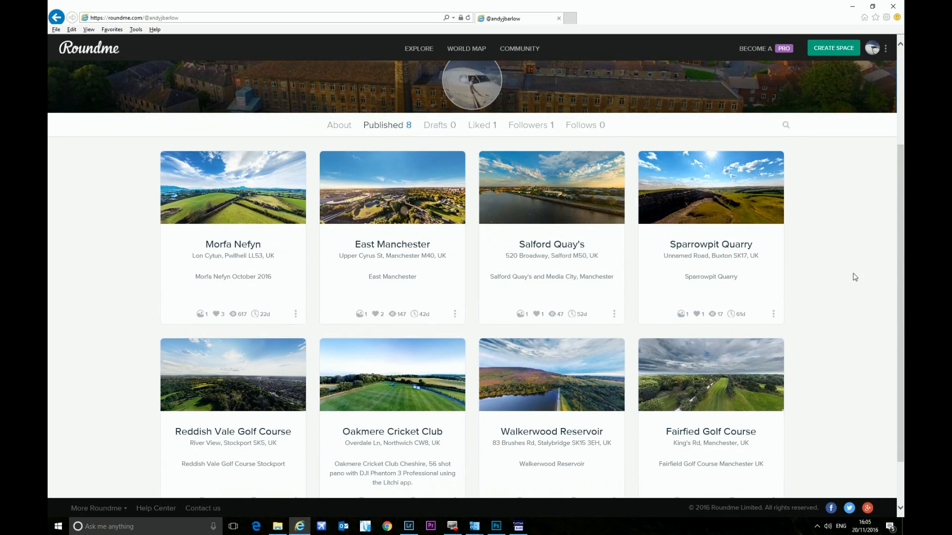
{"action": "left_click", "coordinate": [586, 194]}
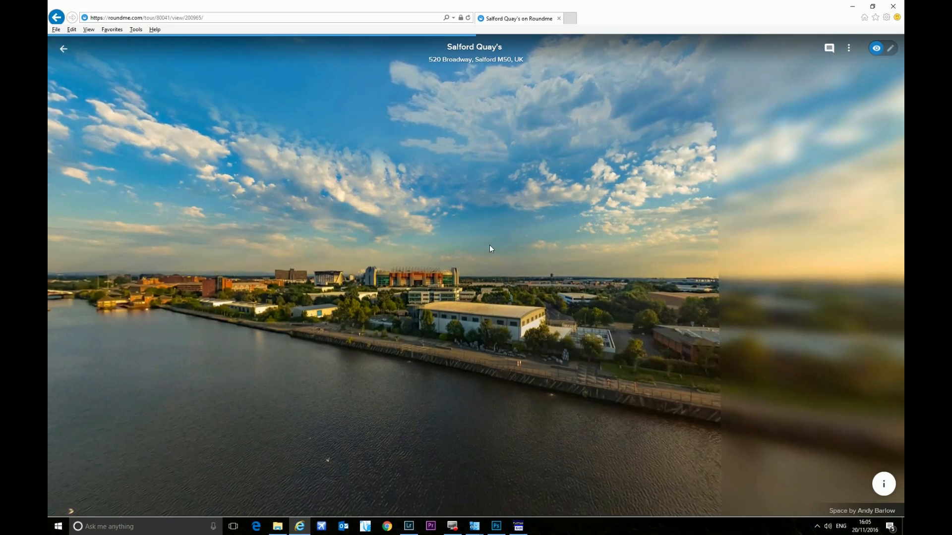
- Look around the Salford Quay's panorama along the horizon, from the stadium side across the river to the Lowry Outlet waterfront
{"action": "left_click_drag", "start_coordinate": [489, 247], "coordinate": [366, 249]}
{"action": "left_click_drag", "start_coordinate": [466, 250], "coordinate": [547, 245]}
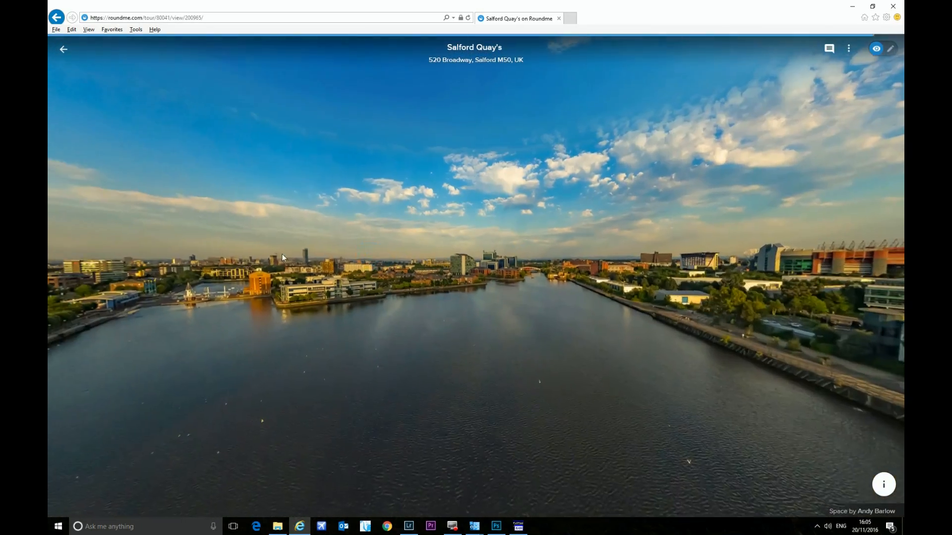
{"action": "left_click_drag", "start_coordinate": [282, 254], "coordinate": [564, 221]}
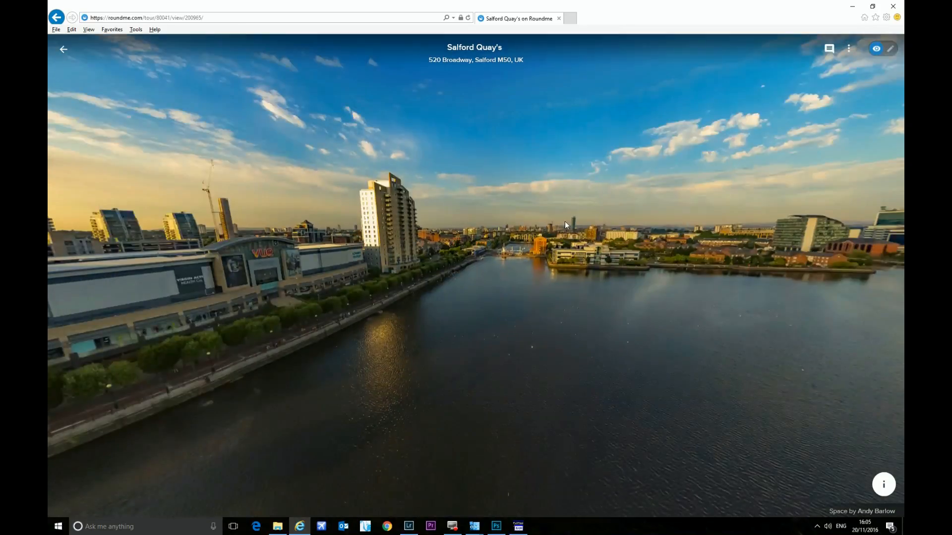
{"action": "left_click_drag", "start_coordinate": [289, 282], "coordinate": [420, 267]}
{"action": "left_click_drag", "start_coordinate": [305, 244], "coordinate": [287, 262]}
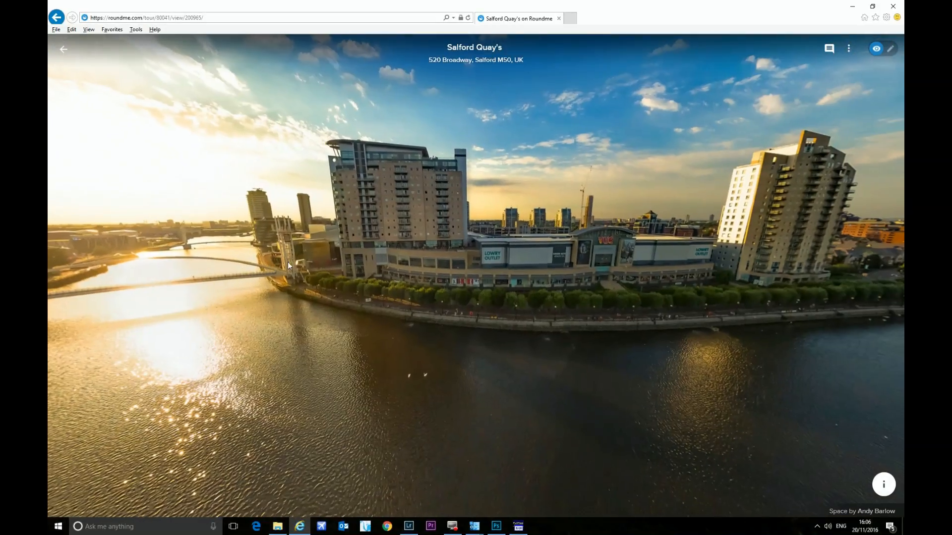
- Examine the panorama's vertical coverage around the Lowry Outlet waterfront, tilting the view between the water and the sky
{"action": "left_click_drag", "start_coordinate": [453, 265], "coordinate": [257, 246]}
{"action": "left_click_drag", "start_coordinate": [412, 247], "coordinate": [396, 211]}
{"action": "left_click_drag", "start_coordinate": [794, 298], "coordinate": [806, 255]}
{"action": "left_click_drag", "start_coordinate": [460, 278], "coordinate": [834, 362]}
{"action": "left_click_drag", "start_coordinate": [453, 137], "coordinate": [527, 201]}
{"action": "left_click_drag", "start_coordinate": [409, 149], "coordinate": [413, 154]}
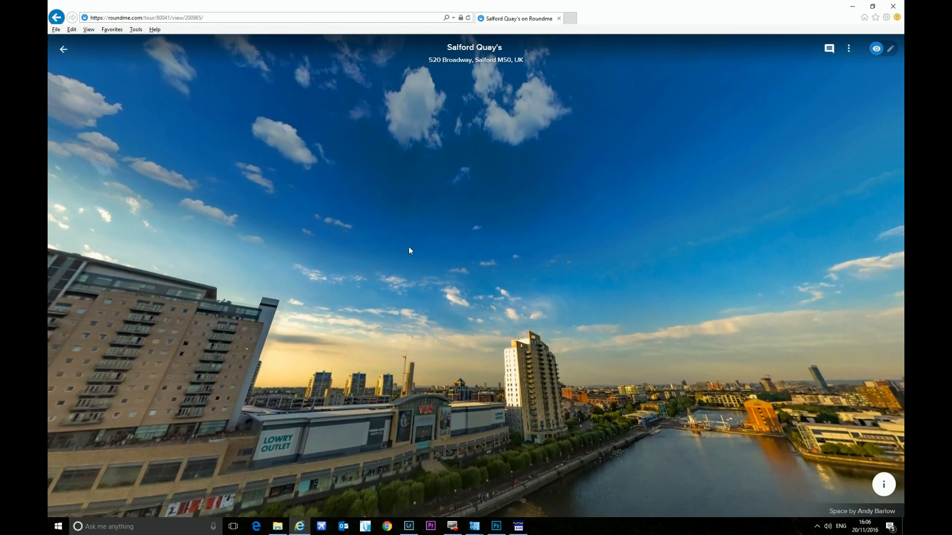
{"action": "left_click_drag", "start_coordinate": [447, 220], "coordinate": [675, 164]}
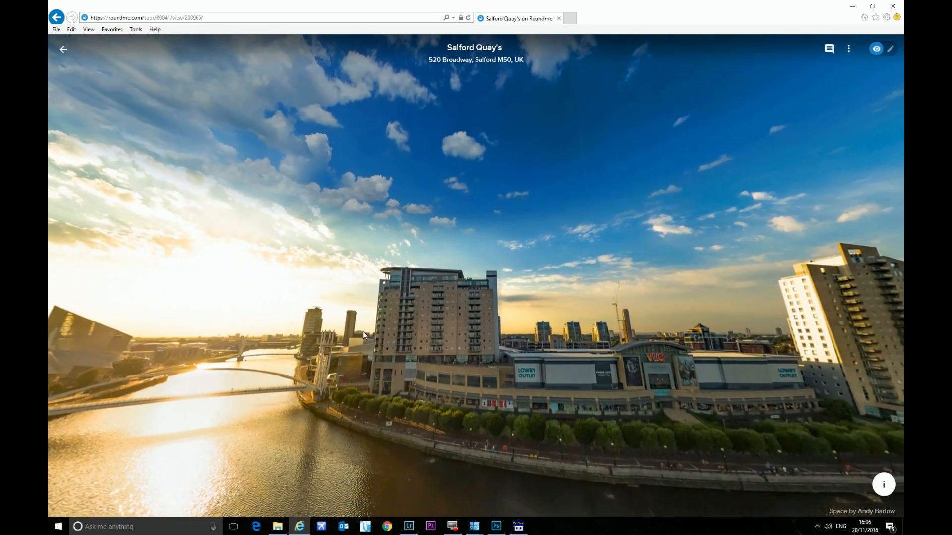
- Inspect the water directly below the drone in the panorama, then return to the horizon at the footbridge
{"action": "left_click_drag", "start_coordinate": [359, 333], "coordinate": [499, 186]}
{"action": "left_click_drag", "start_coordinate": [382, 290], "coordinate": [320, 224]}
{"action": "left_click_drag", "start_coordinate": [474, 371], "coordinate": [275, 296]}
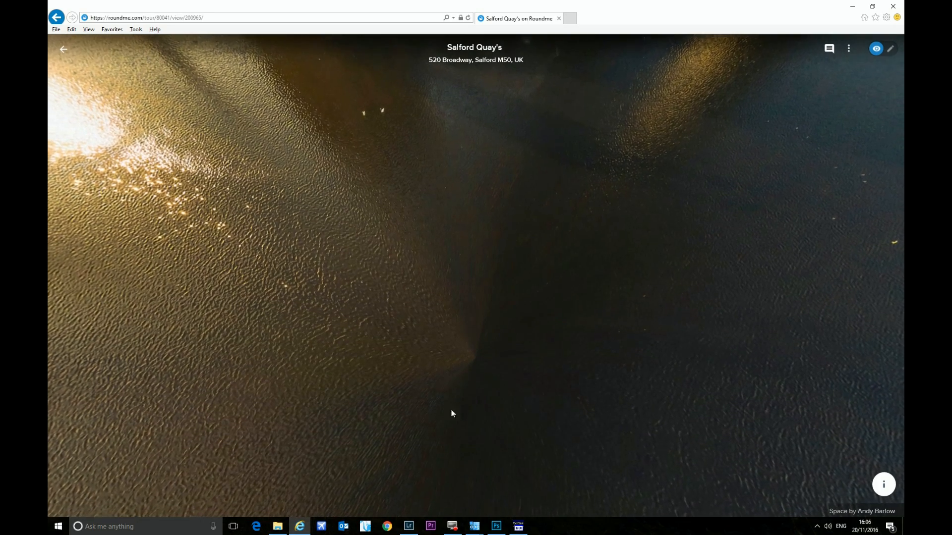
{"action": "left_click_drag", "start_coordinate": [299, 260], "coordinate": [384, 387]}
{"action": "left_click_drag", "start_coordinate": [237, 272], "coordinate": [466, 315]}
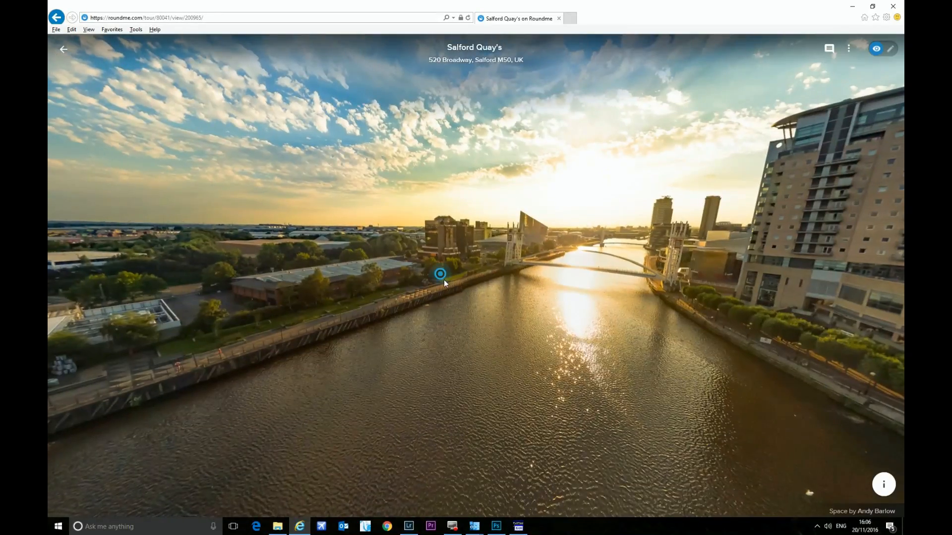
- Examine the sky and river banks from the footbridge round past the stadium to the open quay
{"action": "left_click_drag", "start_coordinate": [444, 279], "coordinate": [595, 362]}
{"action": "left_click_drag", "start_coordinate": [352, 250], "coordinate": [595, 330]}
{"action": "left_click_drag", "start_coordinate": [439, 299], "coordinate": [518, 176]}
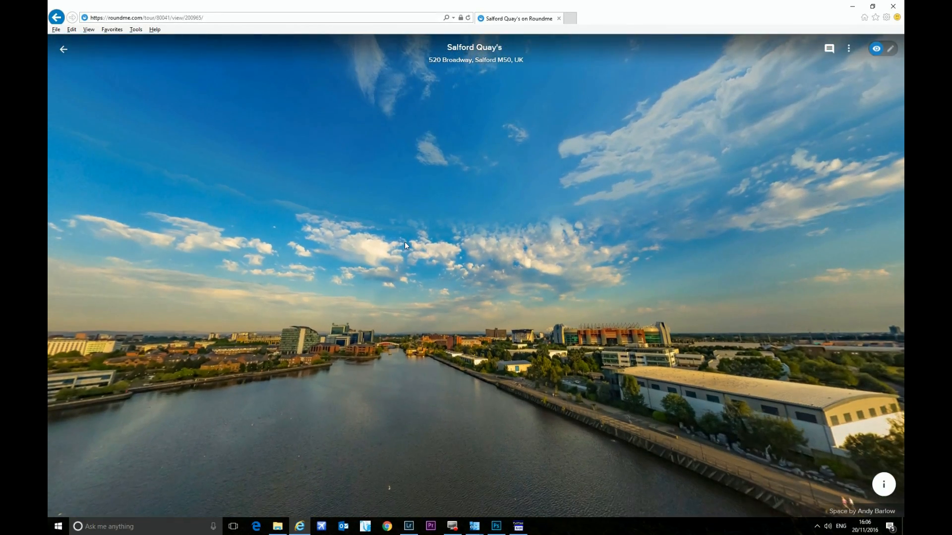
{"action": "left_click_drag", "start_coordinate": [664, 262], "coordinate": [620, 203]}
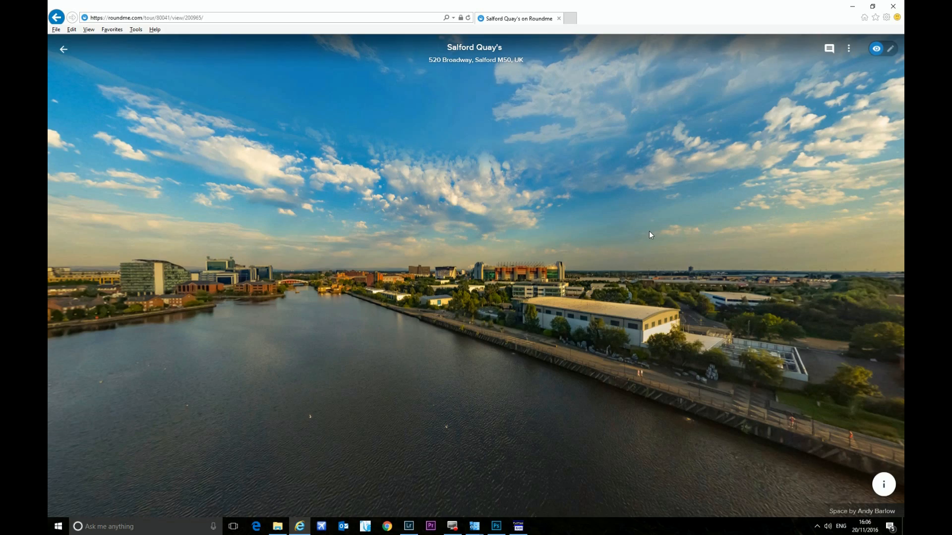
{"action": "mouse_move", "coordinate": [650, 231]}
{"action": "left_mouse_down"}
{"action": "mouse_move", "coordinate": [417, 173]}
{"action": "mouse_move", "coordinate": [500, 182]}
{"action": "mouse_move", "coordinate": [514, 238]}
{"action": "left_mouse_up"}
{"action": "left_click_drag", "start_coordinate": [396, 203], "coordinate": [537, 224]}
{"action": "left_click_drag", "start_coordinate": [396, 199], "coordinate": [585, 223]}
{"action": "left_click_drag", "start_coordinate": [375, 217], "coordinate": [453, 217]}
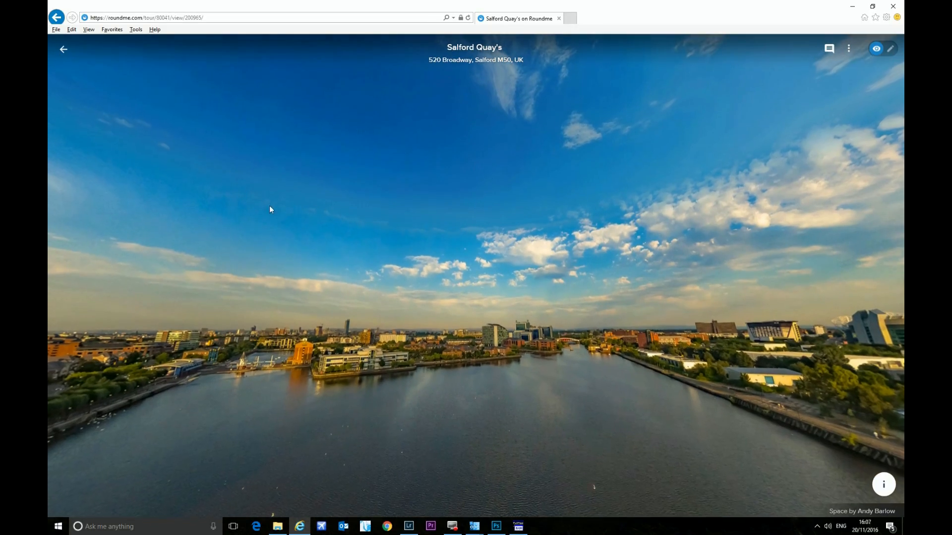